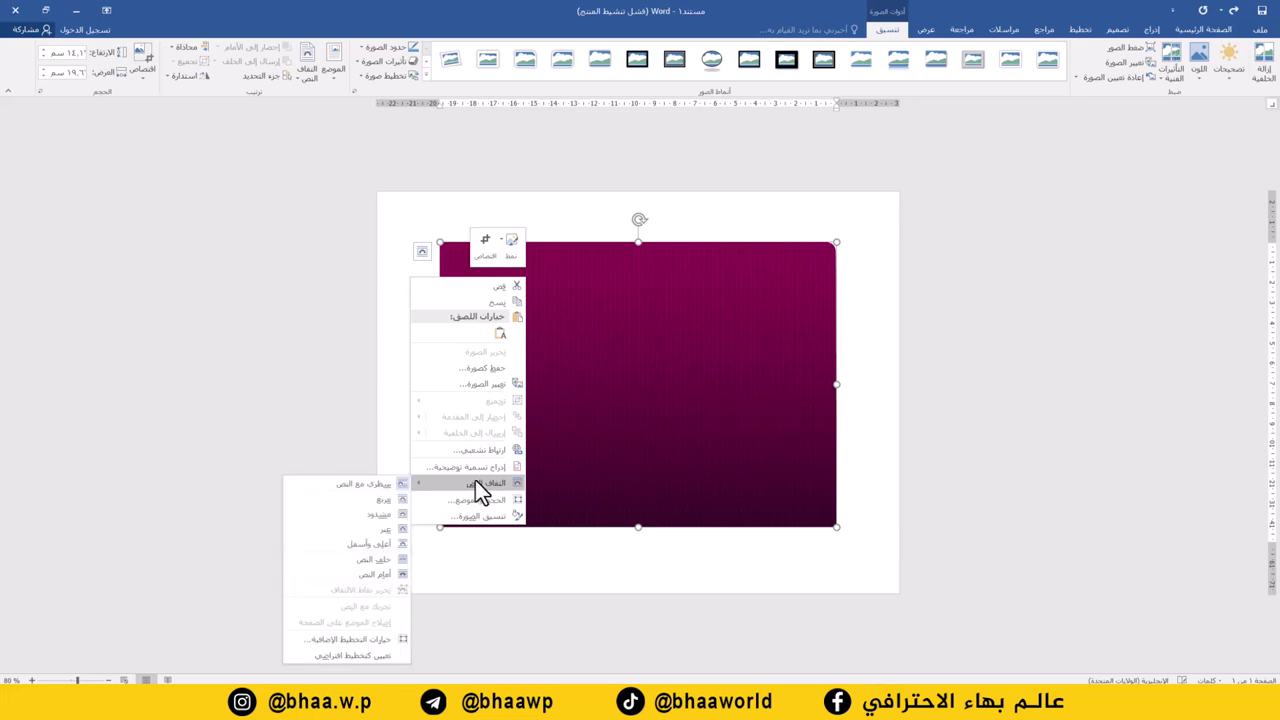
Set the purple background picture's text wrapping to Through, align it to the page's upper-left corner and enlarge it over the whole page
click(370, 529)
drag(466, 331, 407, 266)
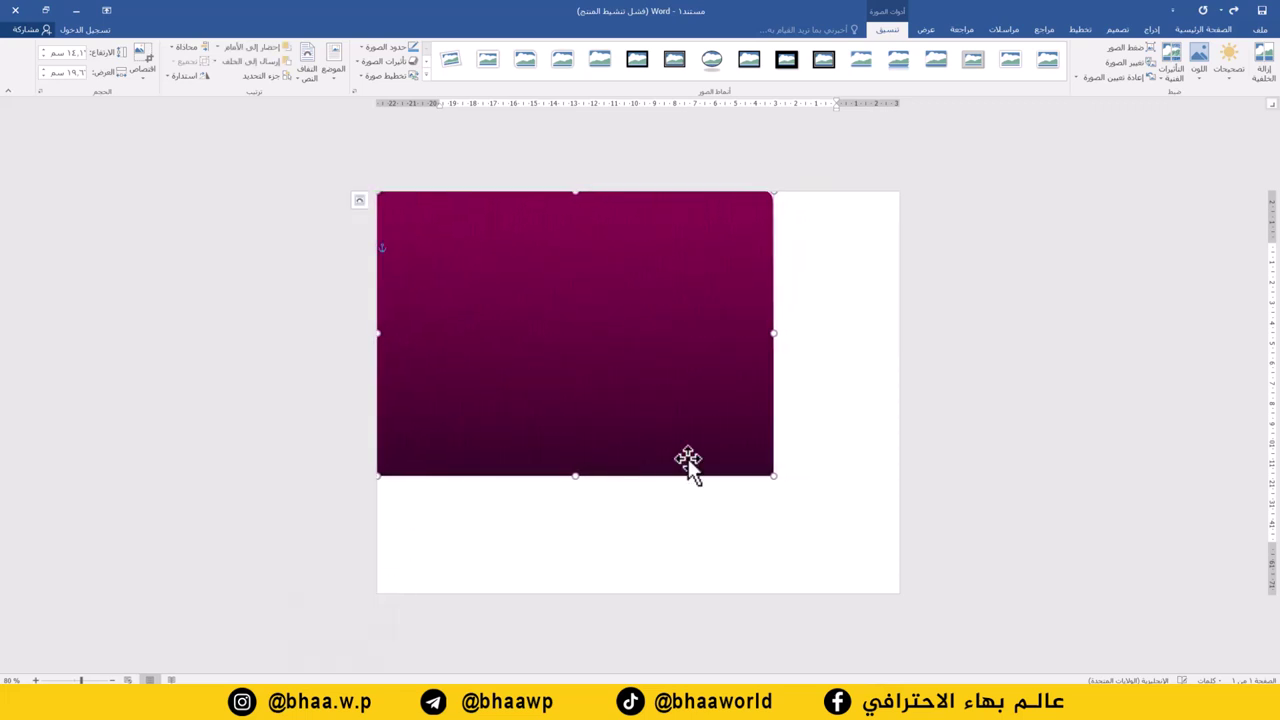
drag(775, 477, 913, 598)
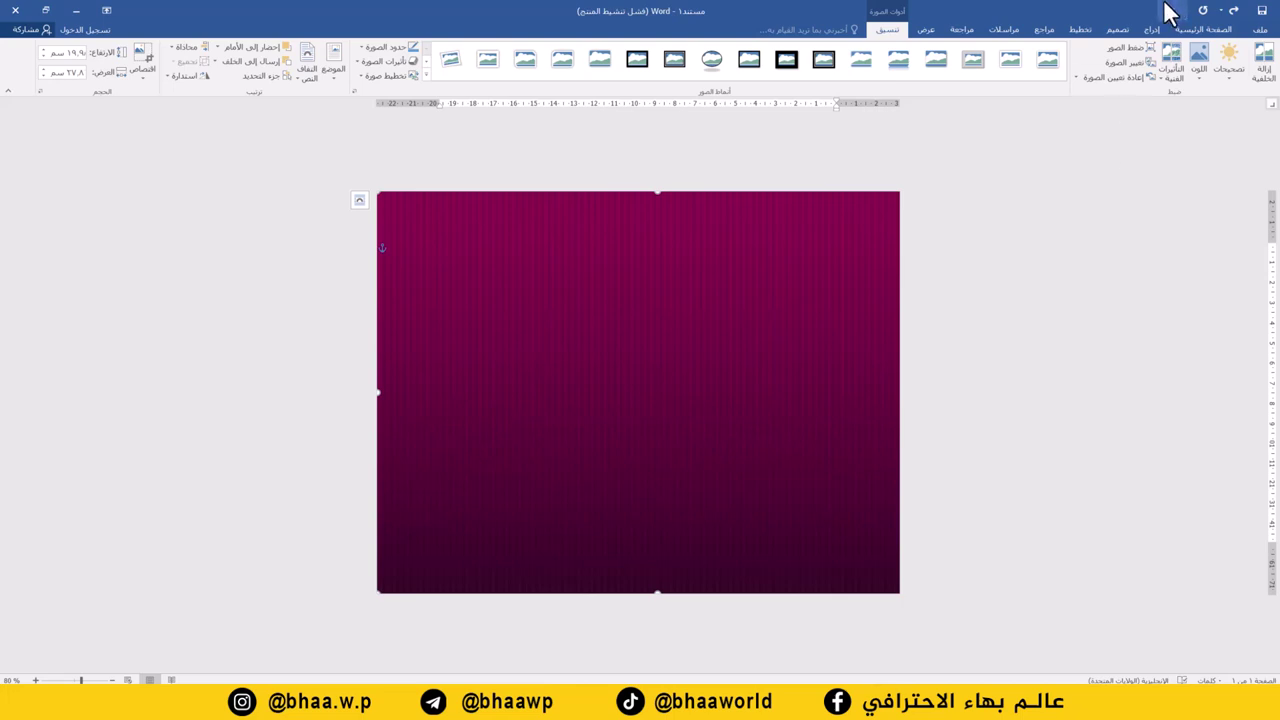
Draw a rectangle about 19.8 cm high and 8.7 cm wide along the page's right side, over the purple background
click(1153, 30)
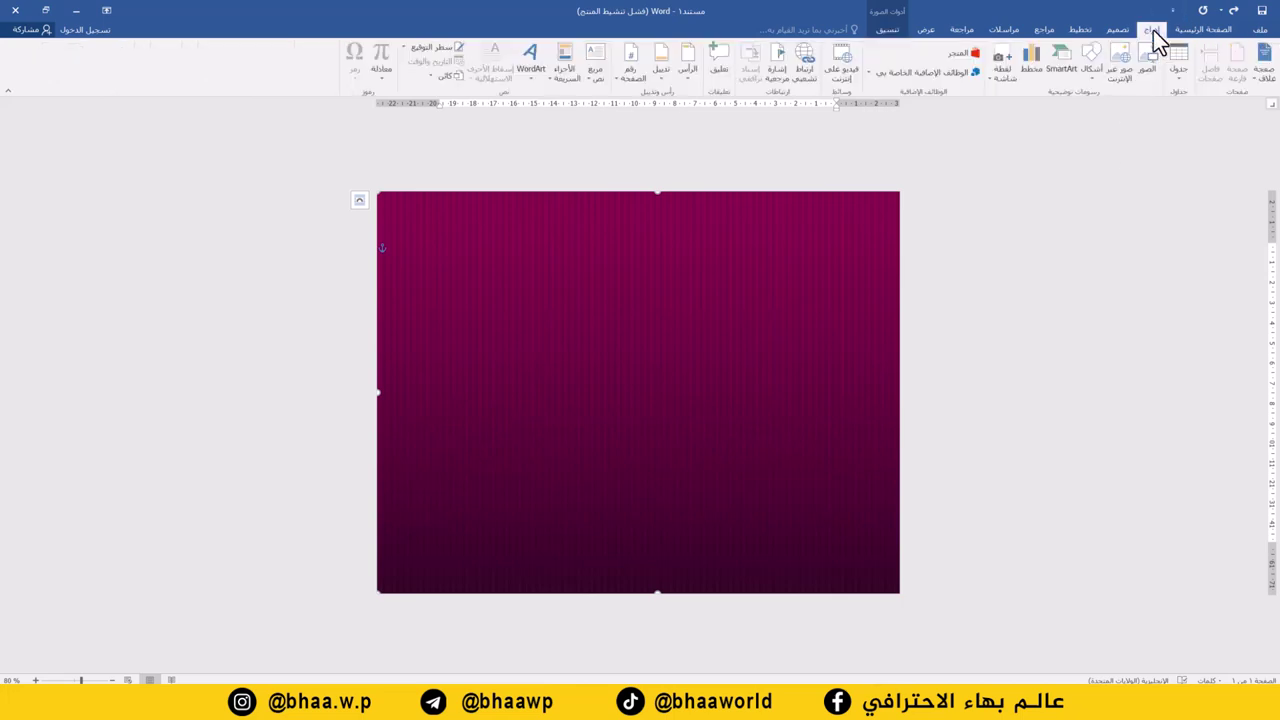
click(1094, 70)
key(Escape)
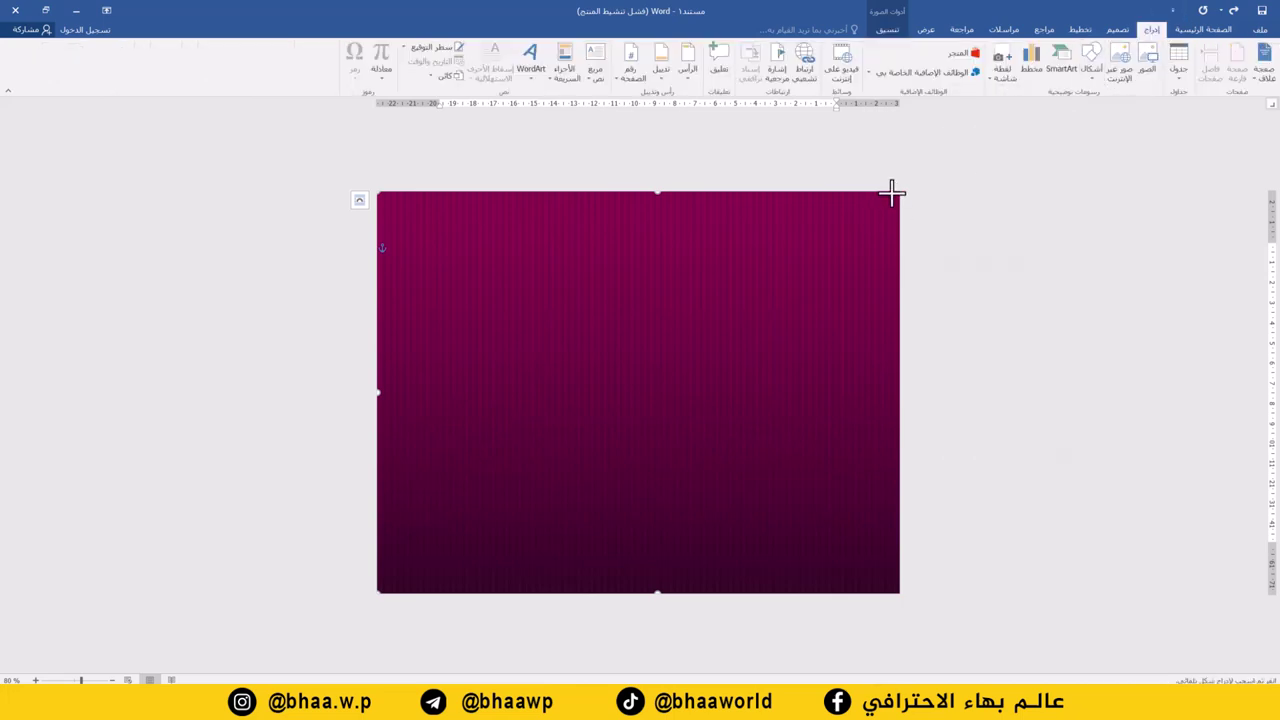
mouse_move(891, 193)
mouse_down()
mouse_move(774, 380)
mouse_move(718, 594)
mouse_up()
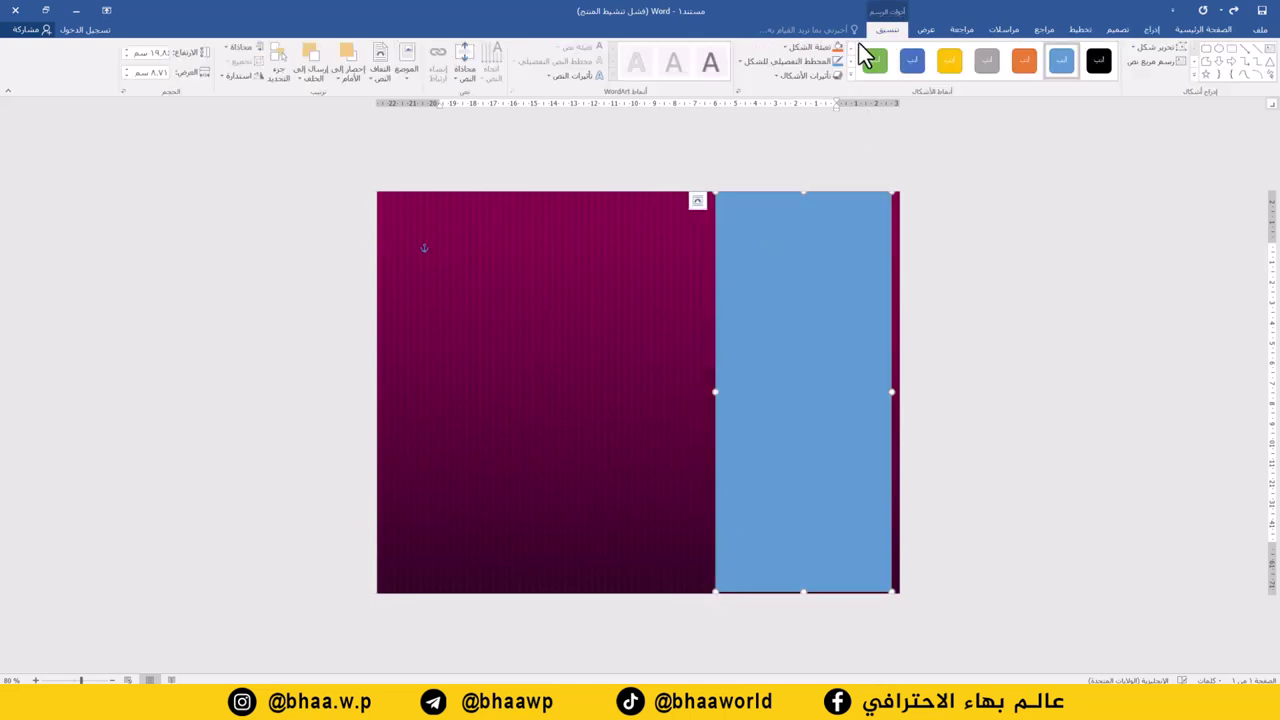
Give the rectangle a white fill with no outline and stretch it to the page's right and bottom edges
click(806, 45)
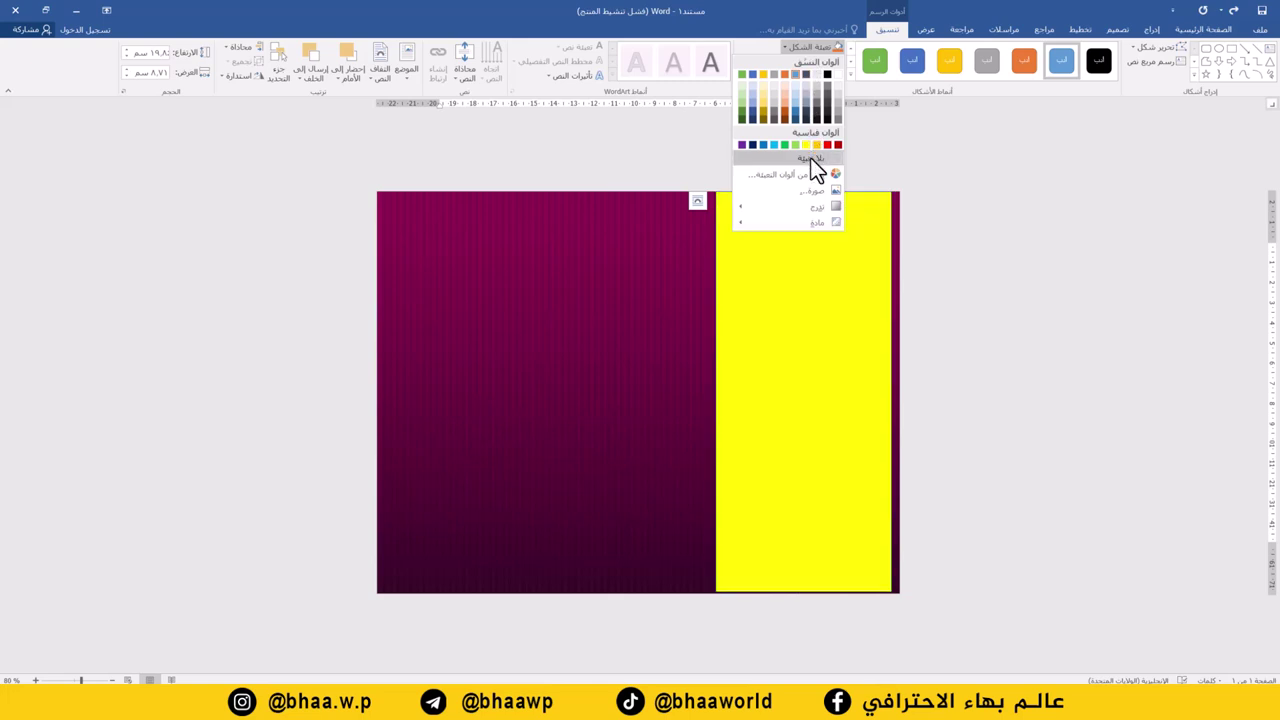
click(838, 75)
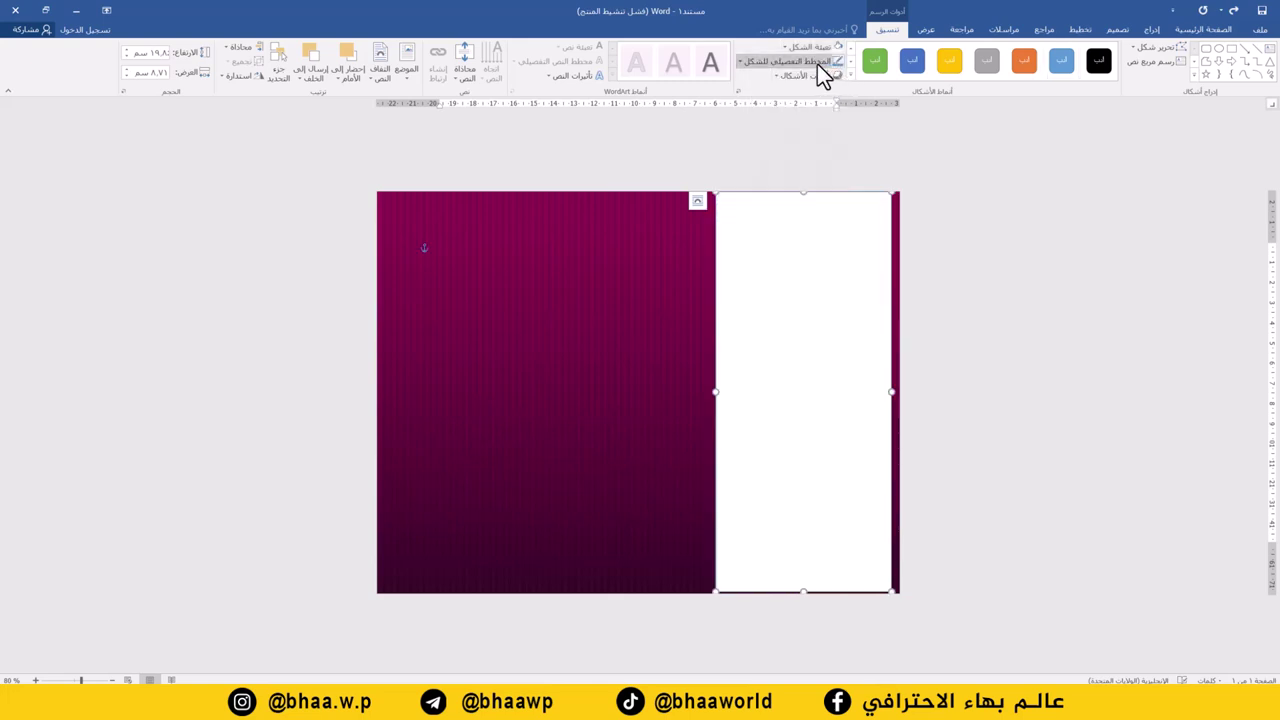
click(817, 62)
click(813, 178)
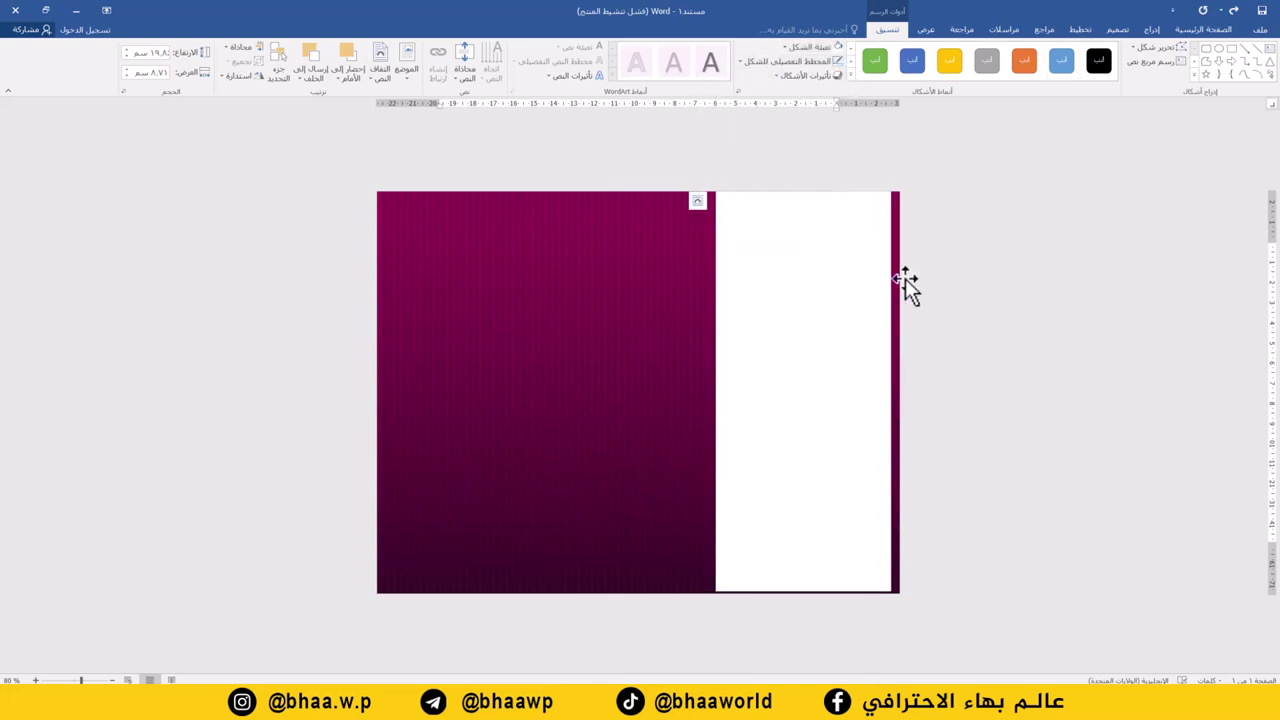
drag(890, 393, 900, 404)
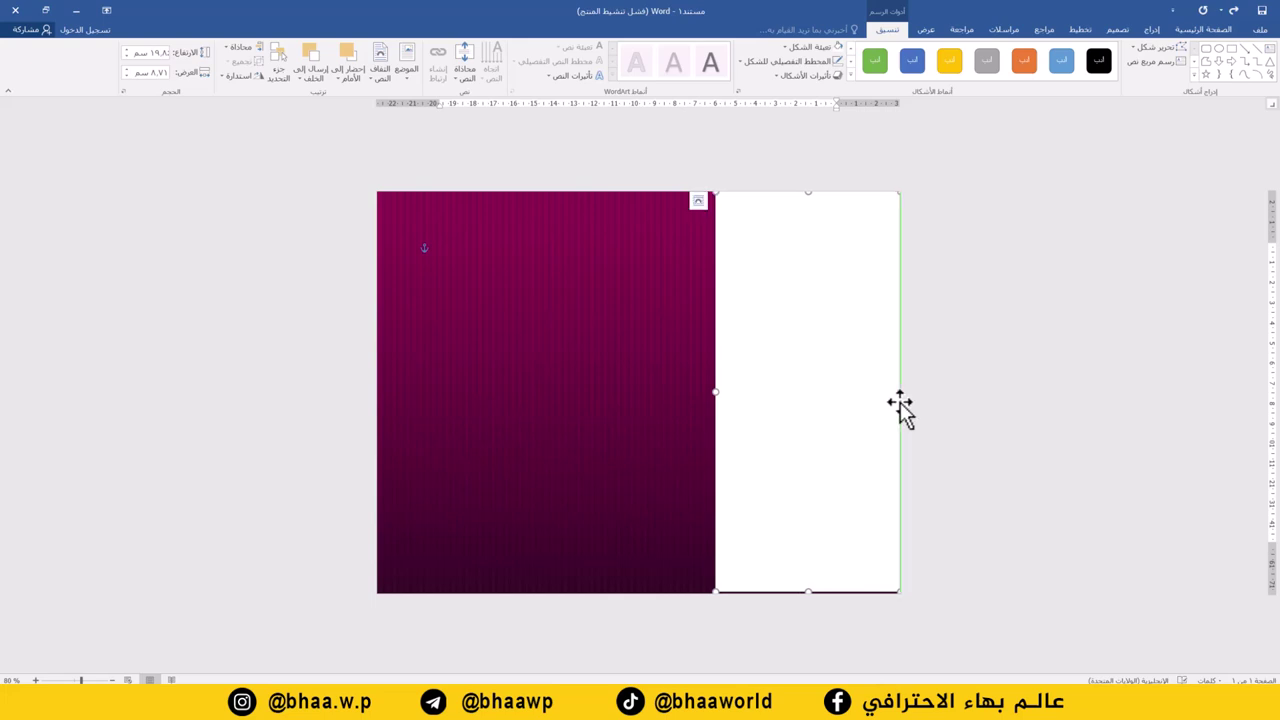
drag(808, 592, 803, 599)
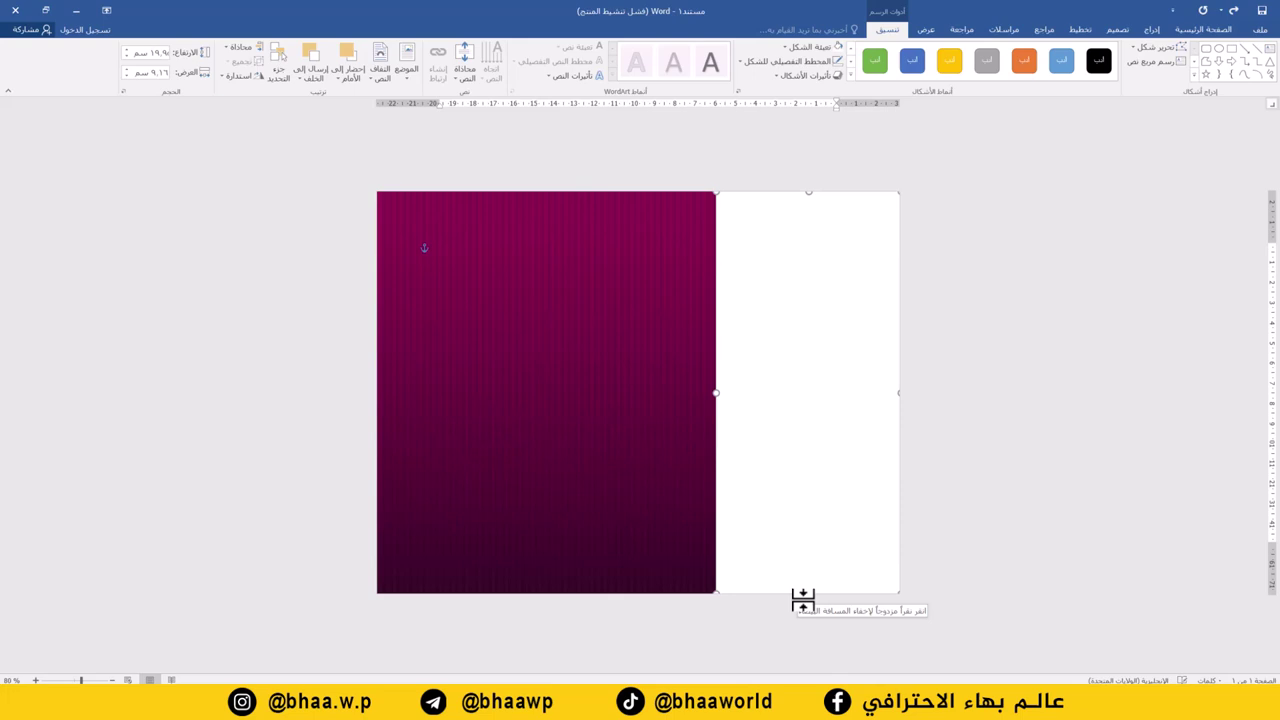
Insert picture 2, the gold circular frame with leaves
click(1151, 29)
click(1098, 71)
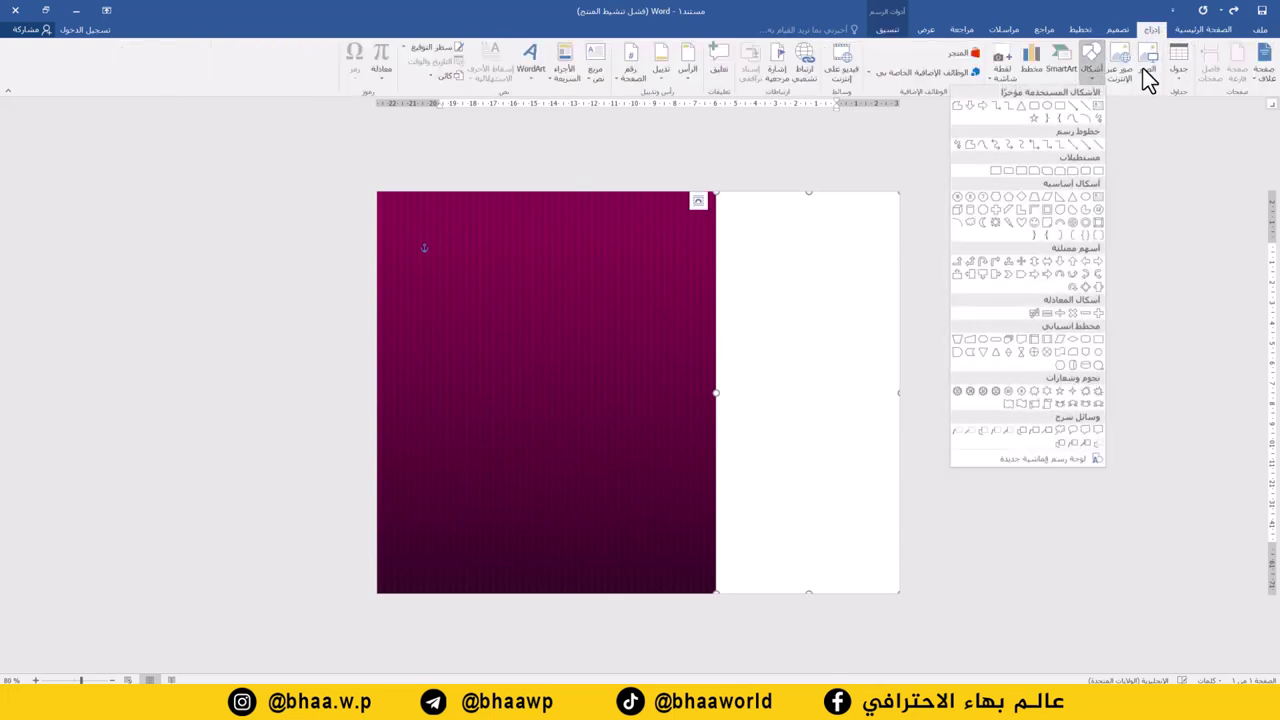
click(1146, 72)
double_click(331, 133)
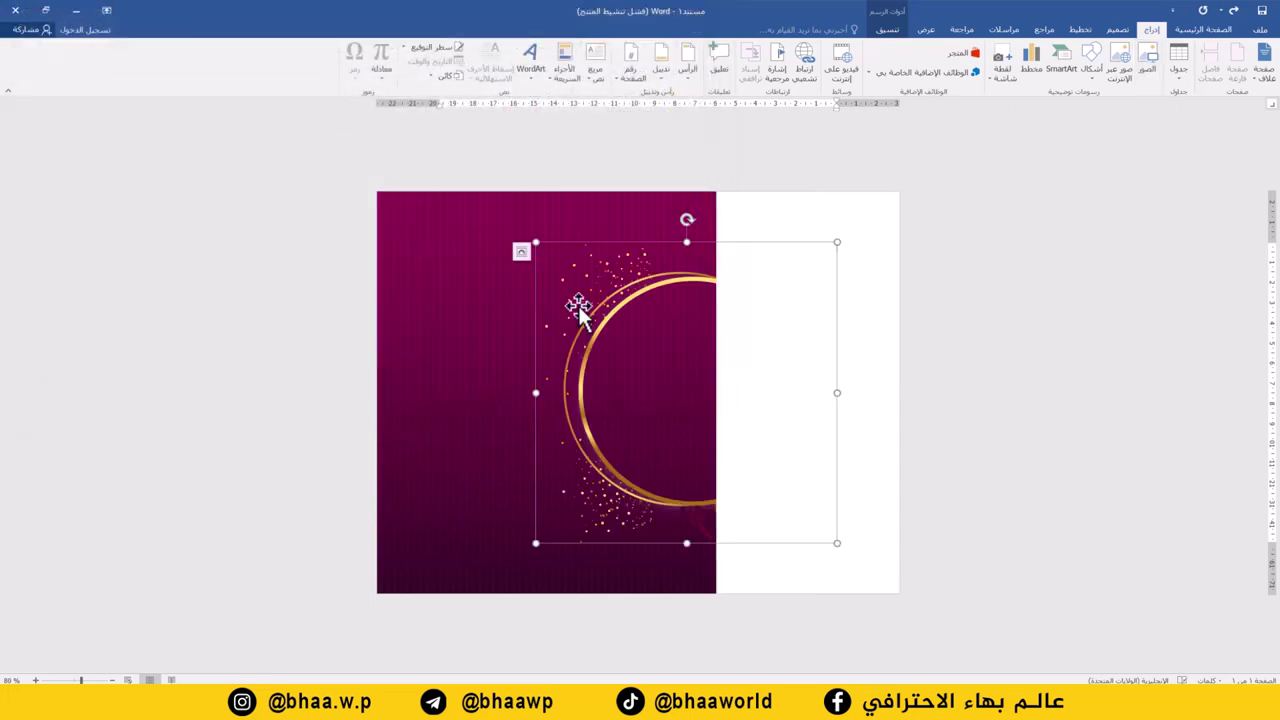
Set the circular frame's wrapping to In Front of Text and centre it on the boundary between purple and white
click(305, 73)
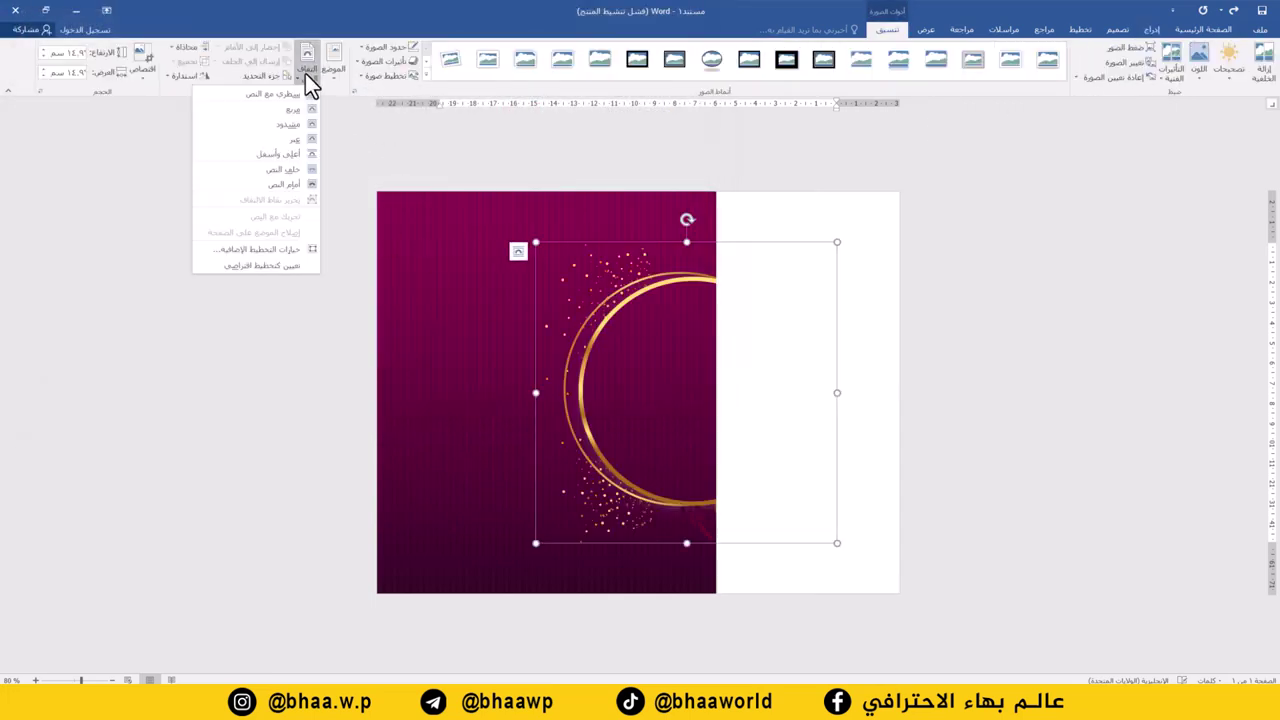
click(286, 184)
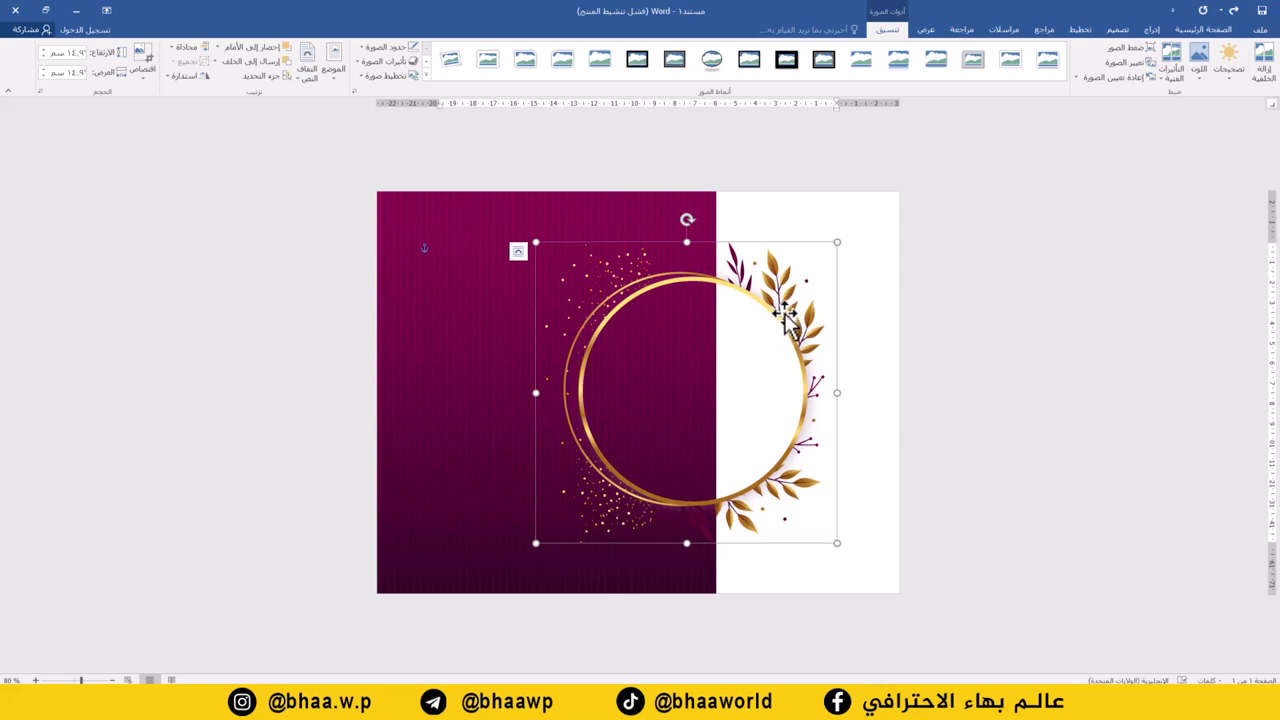
drag(791, 314, 812, 312)
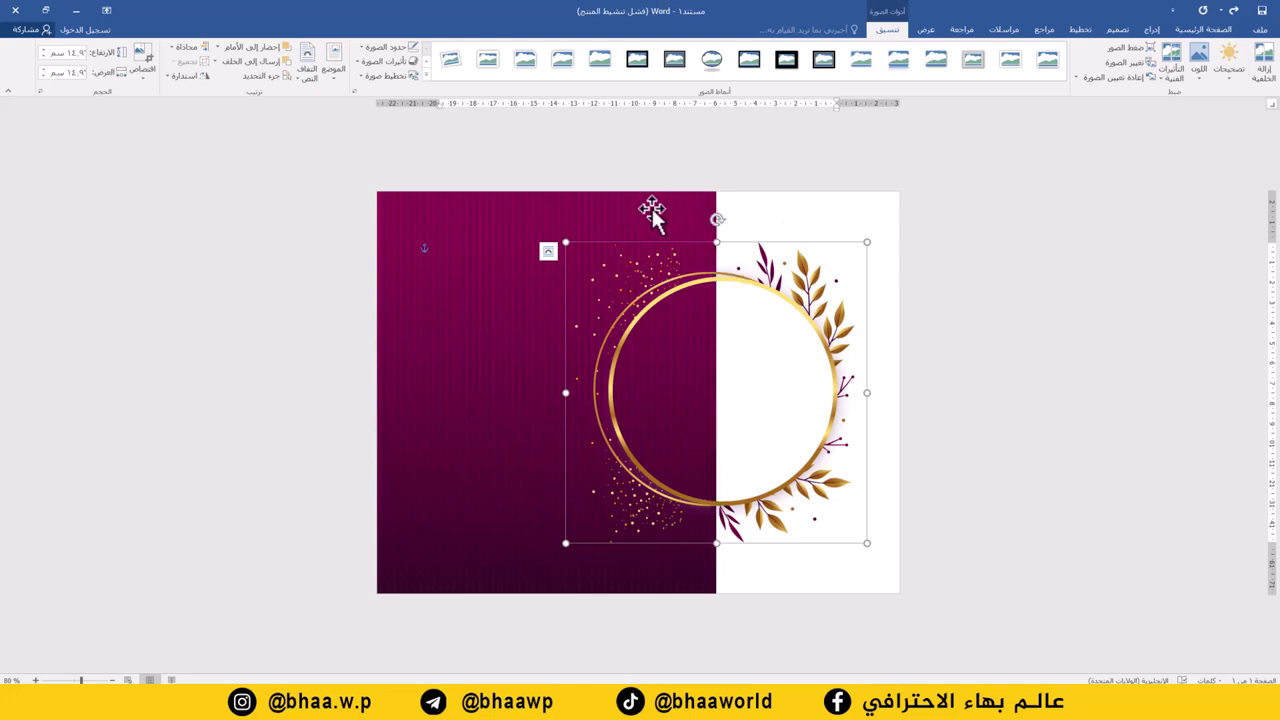
Insert picture 3, the thin vertical gold line
click(1153, 32)
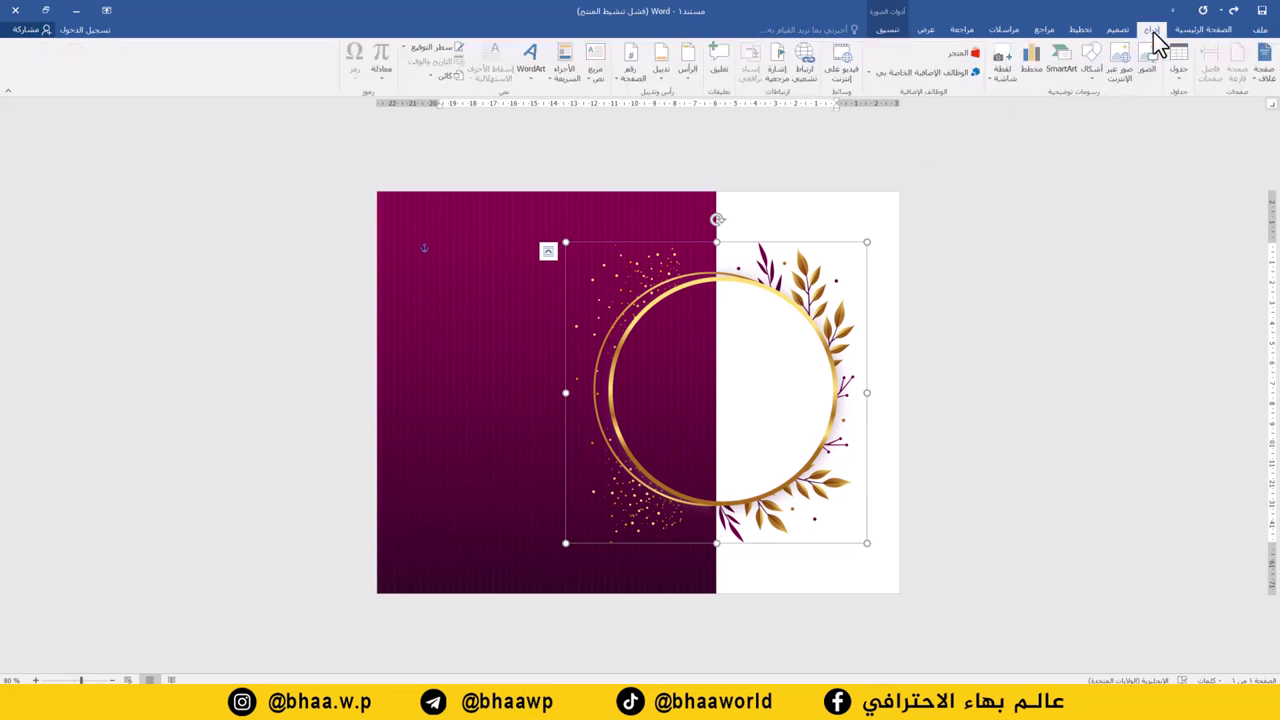
click(1148, 67)
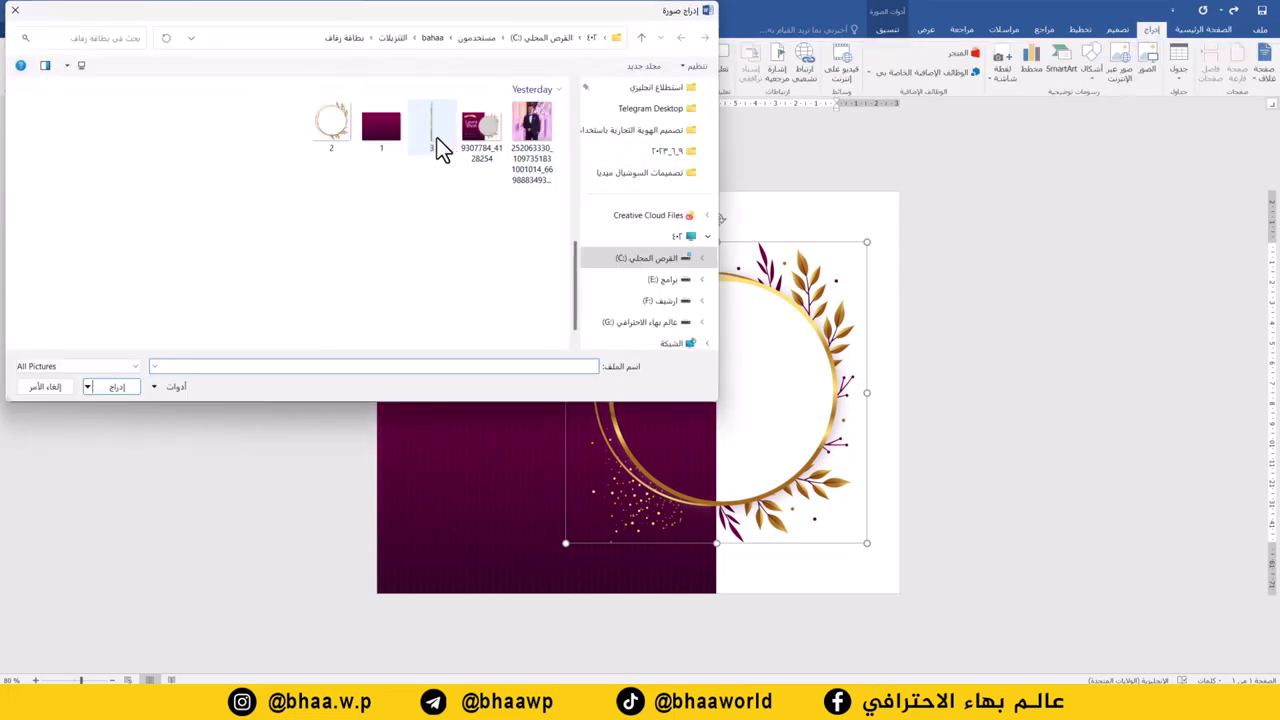
double_click(440, 125)
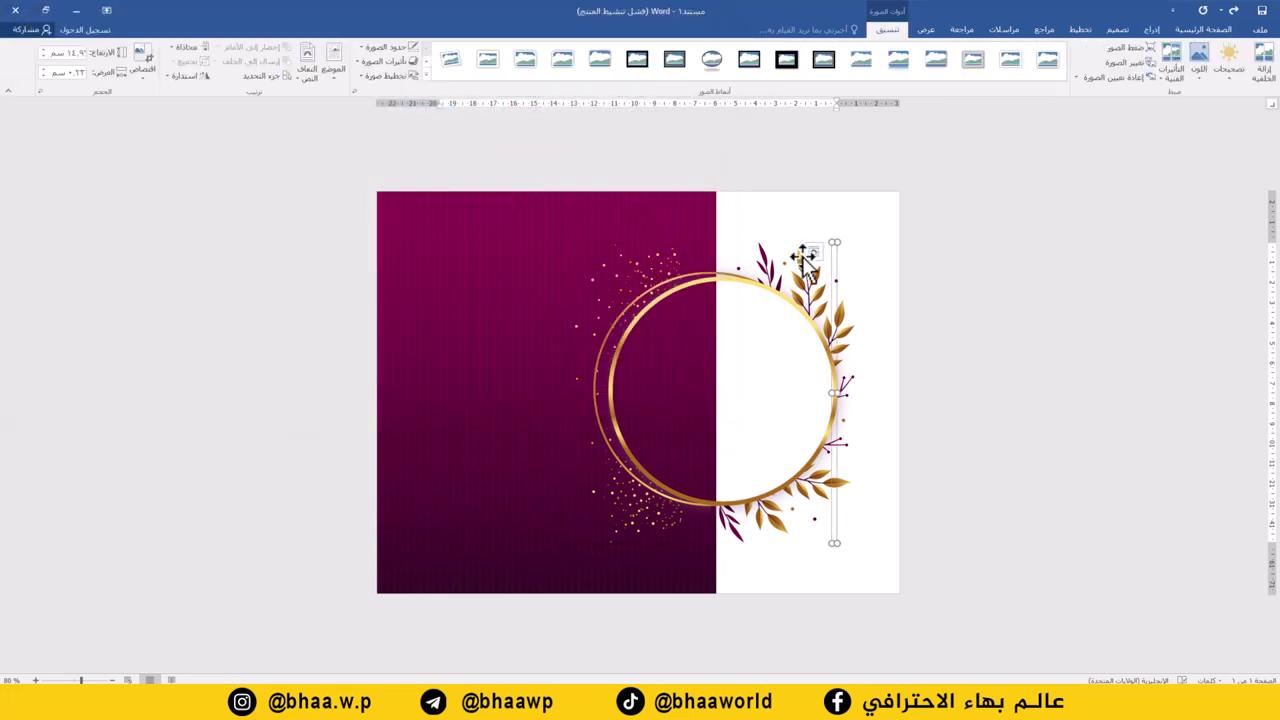
Wrap the gold line in front of text and place it along the purple-white boundary, enlarged to span the page height
click(305, 71)
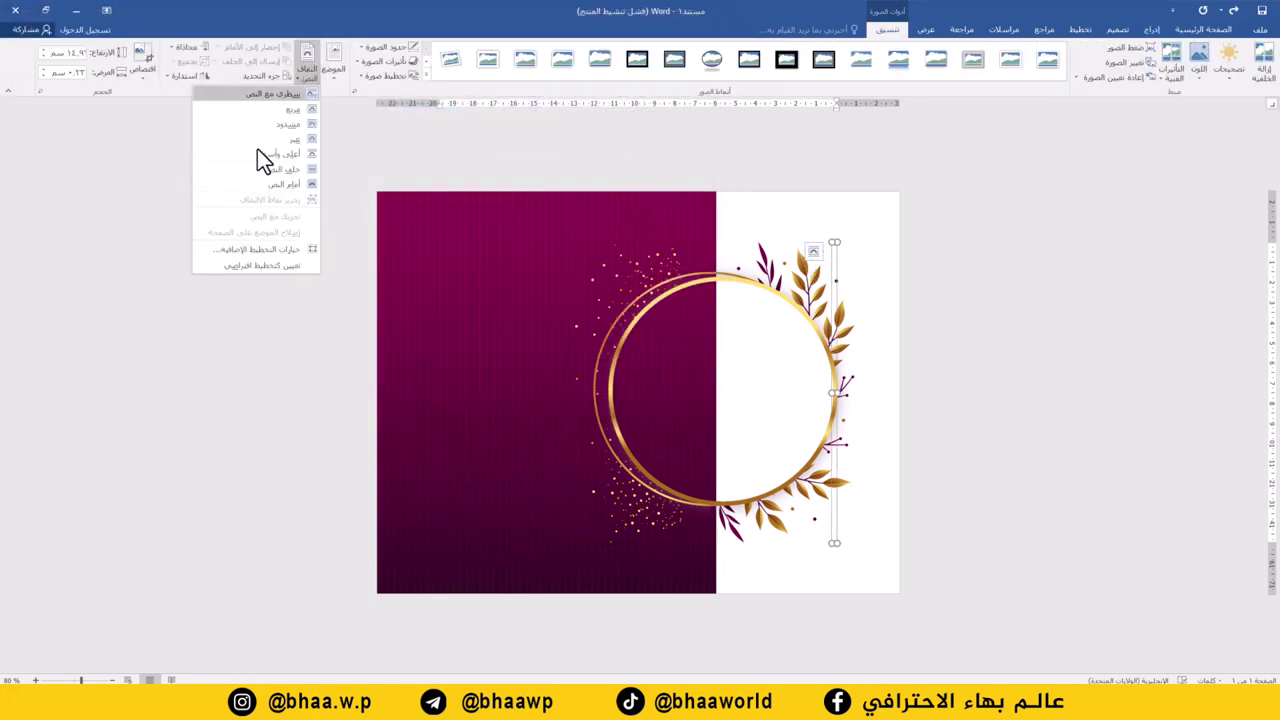
click(266, 188)
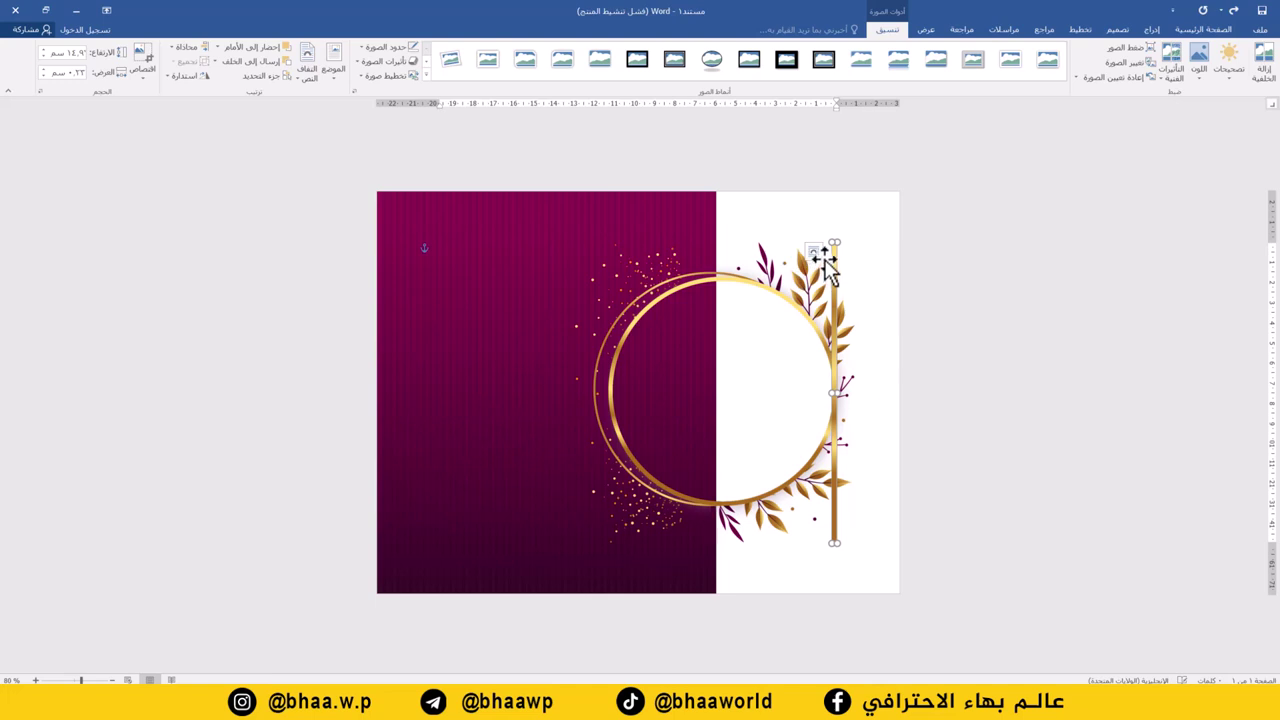
drag(825, 254, 704, 202)
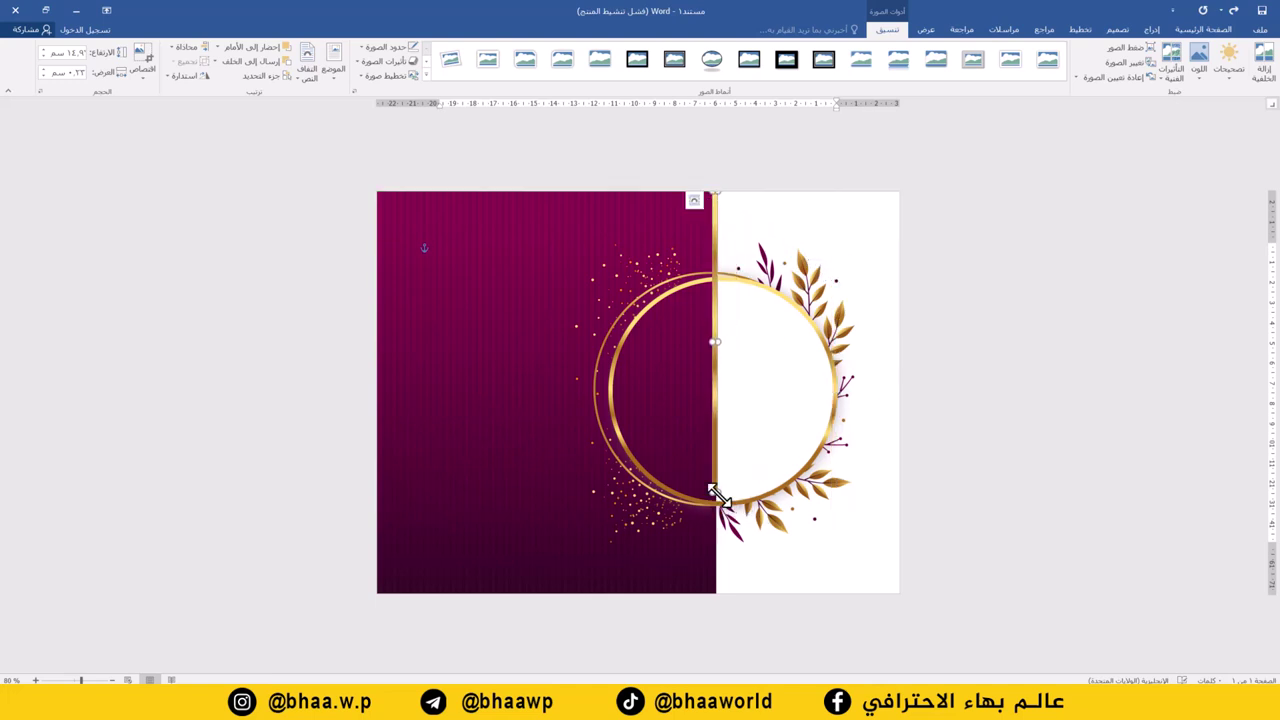
drag(718, 495, 737, 592)
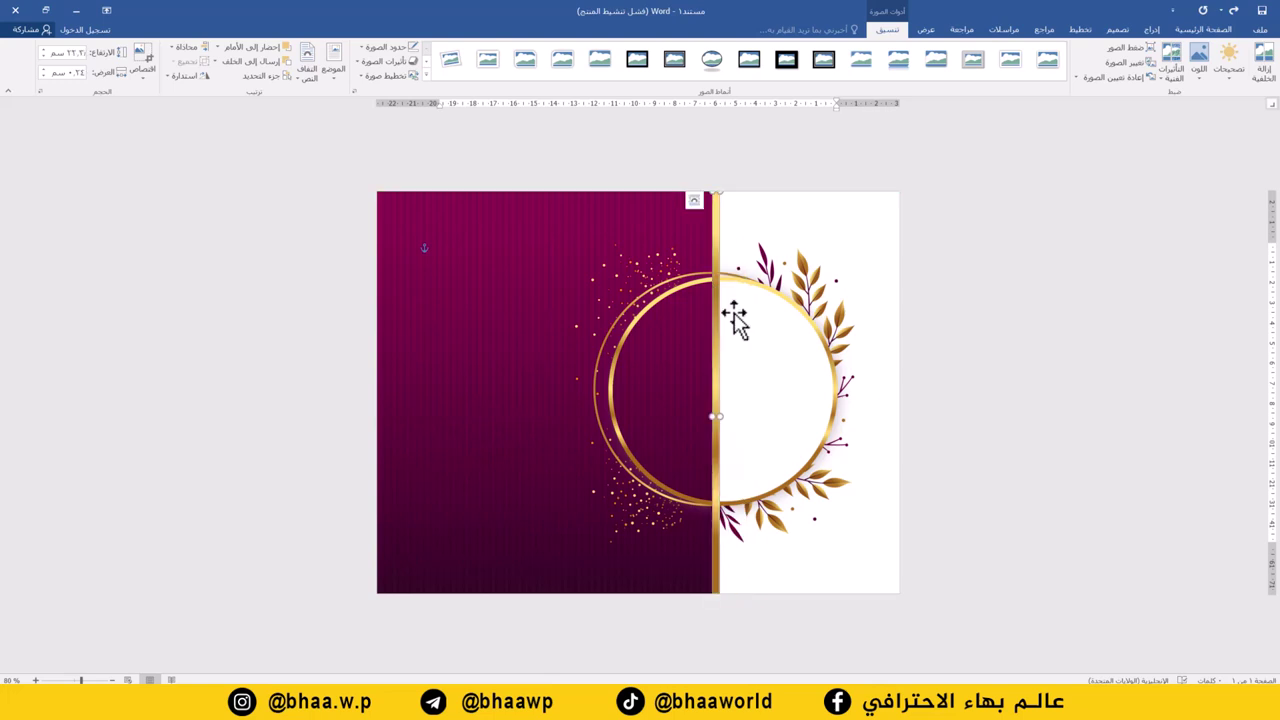
Send the gold line backward, behind the circular frame
right_click(716, 232)
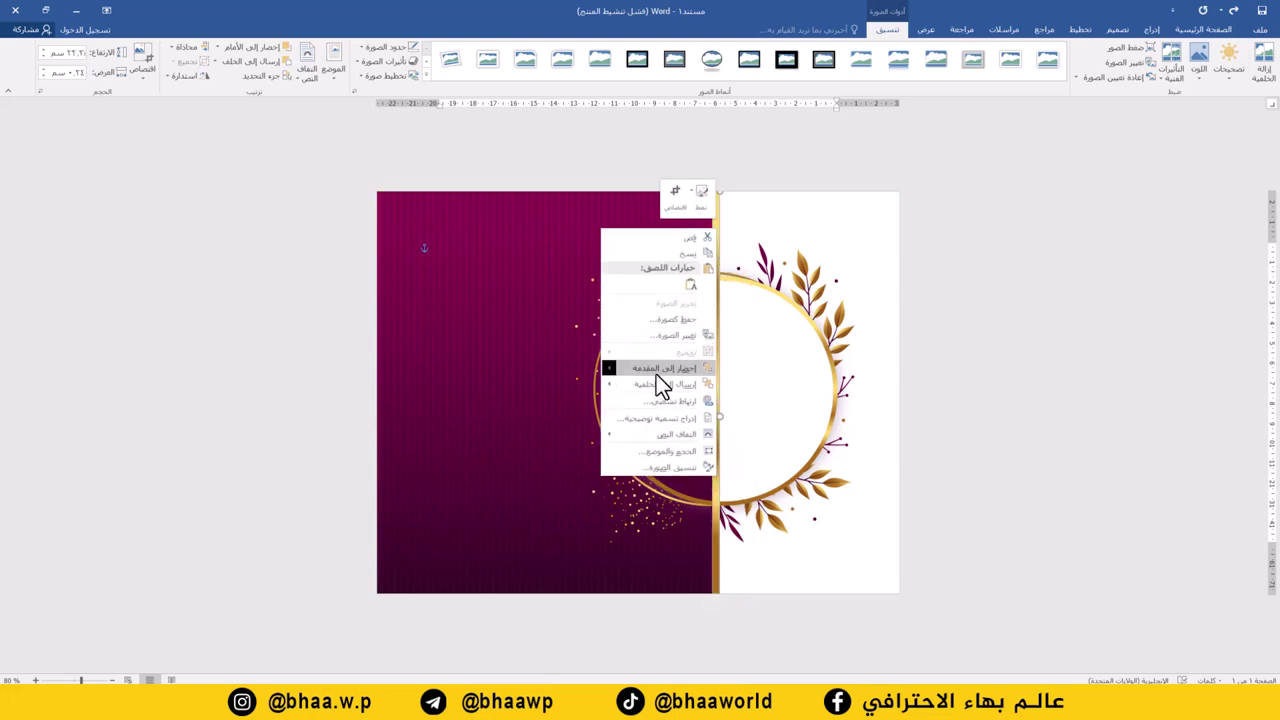
mouse_move(650, 368)
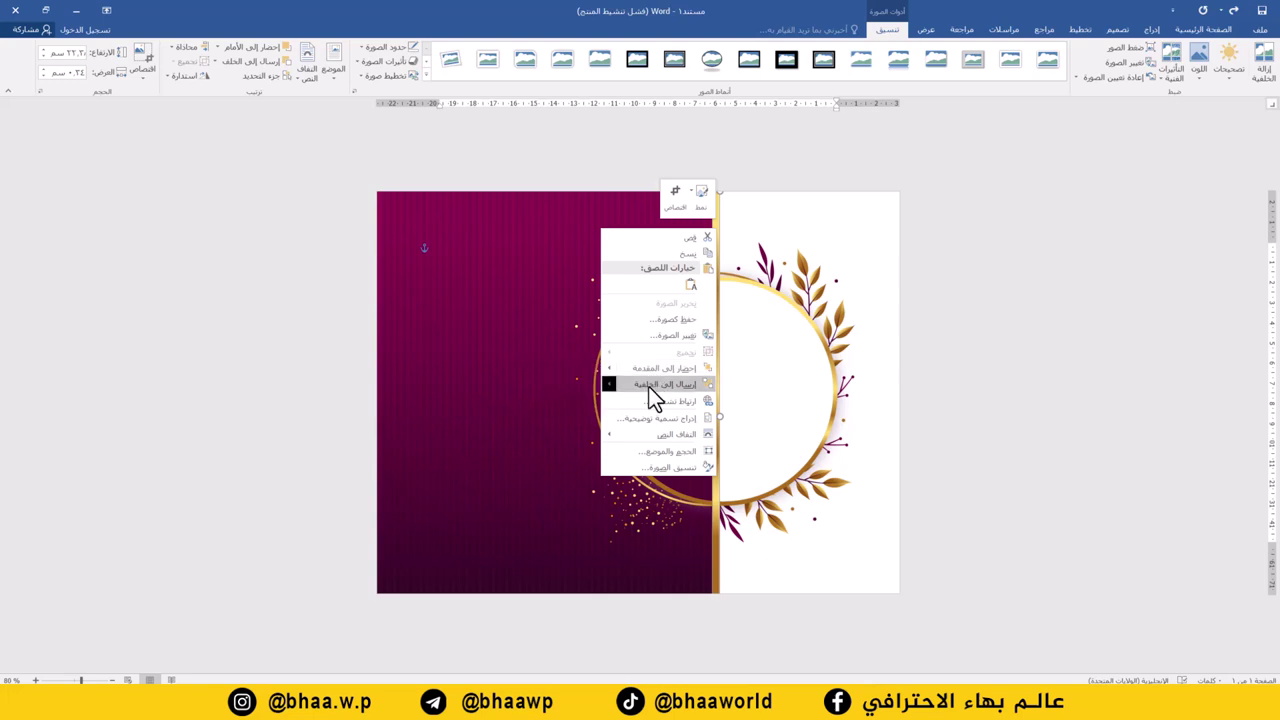
click(550, 386)
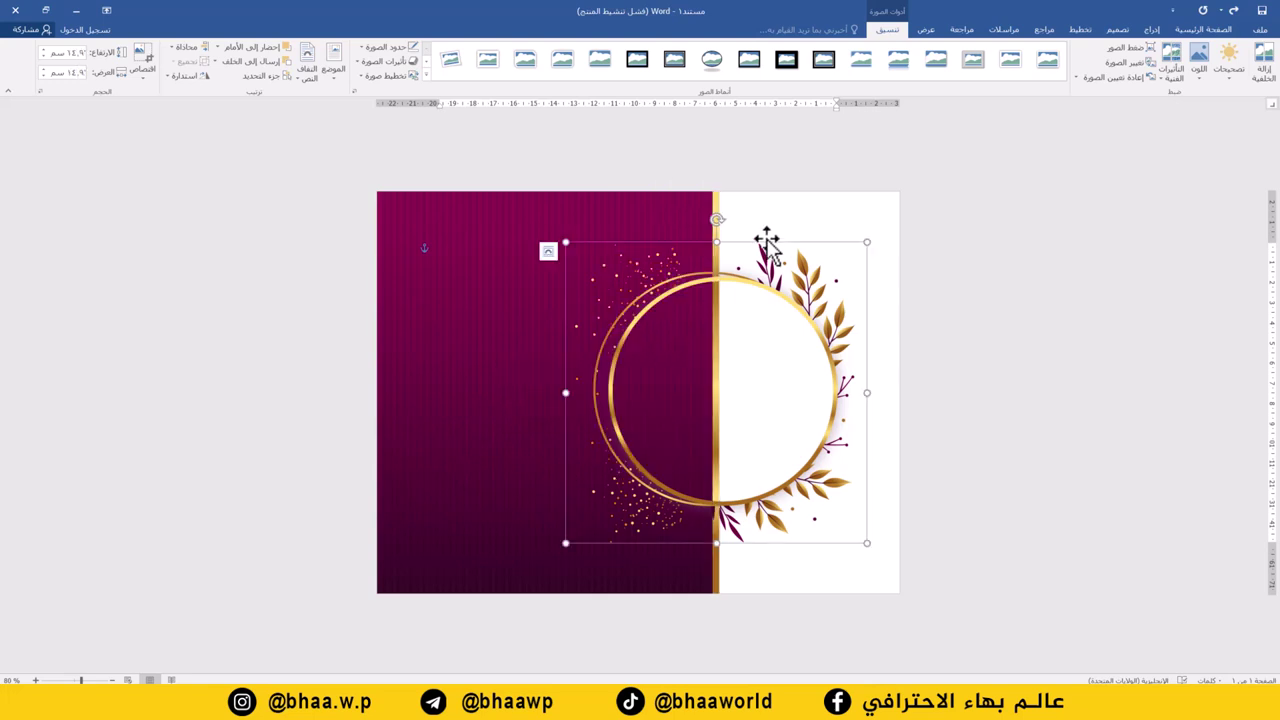
Draw an oval about 6.1 cm high and 6.4 cm wide inside the gold ring and move it up to the ring's upper edge
click(1150, 29)
click(1092, 70)
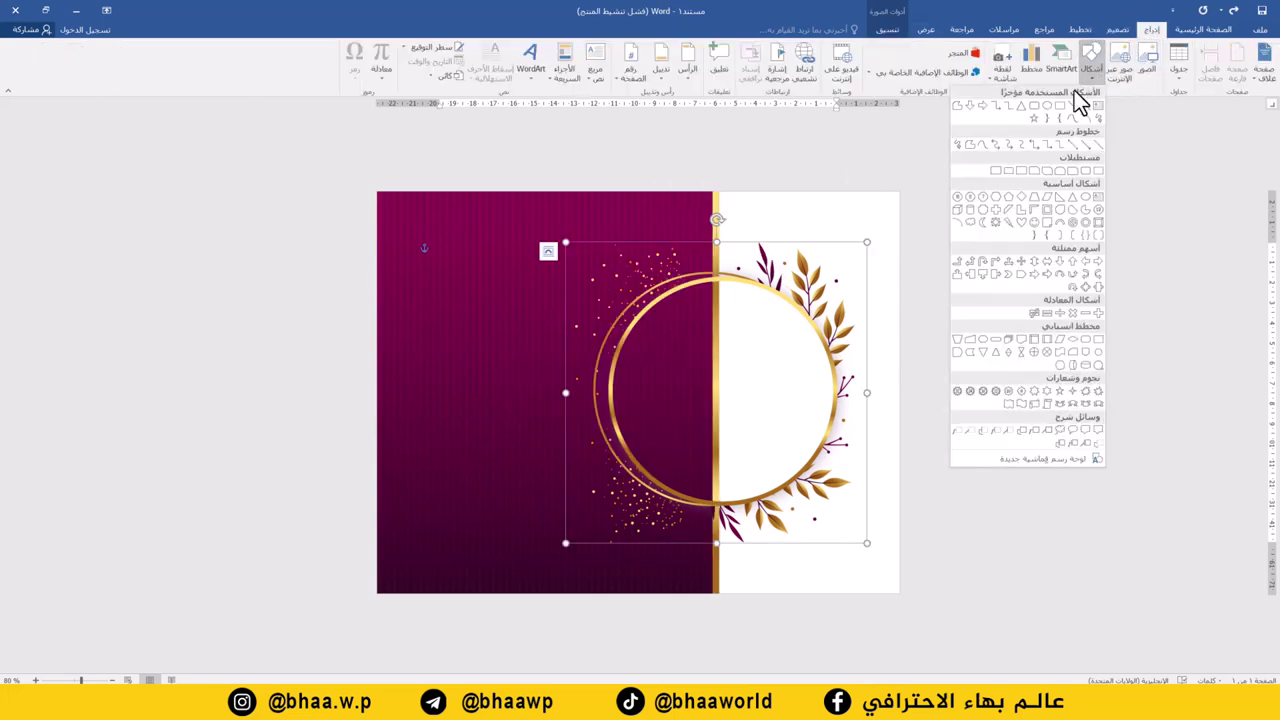
click(1047, 106)
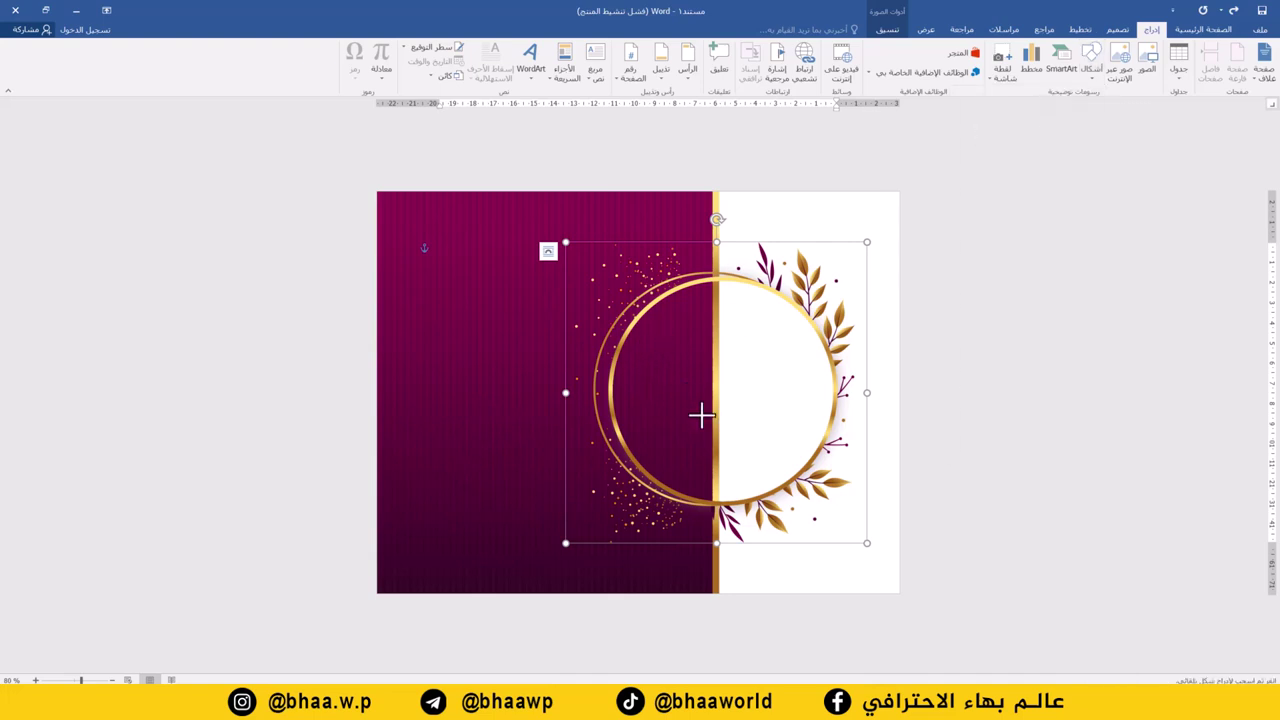
drag(658, 336, 792, 463)
drag(711, 333, 709, 300)
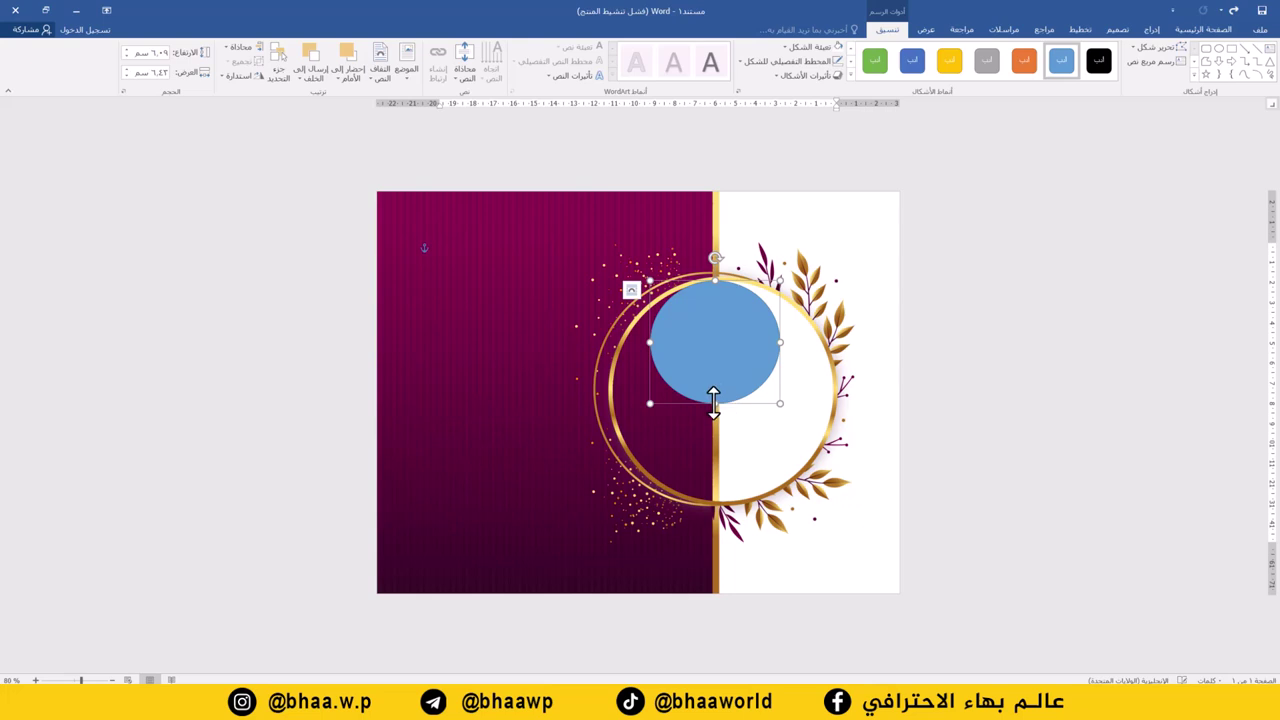
Stretch the oval into a circle of about 10.9 cm that fills the inside of the gold ring
drag(713, 403, 714, 502)
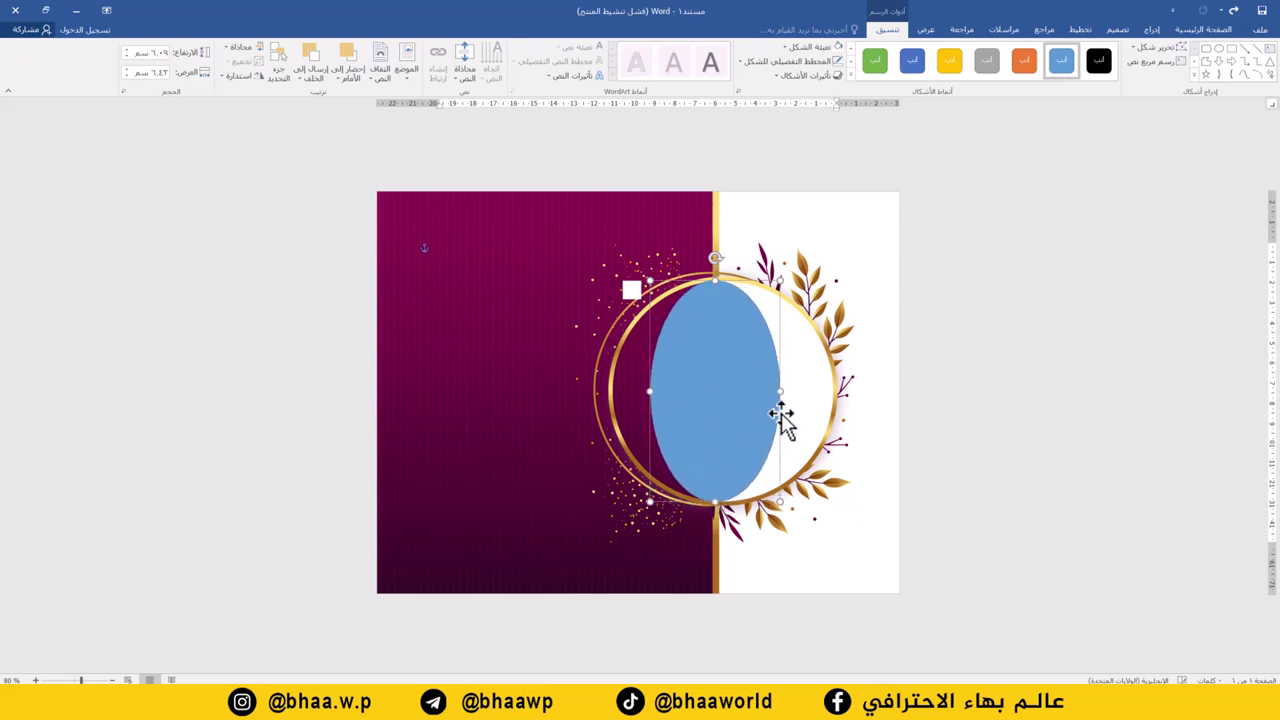
drag(779, 391, 832, 391)
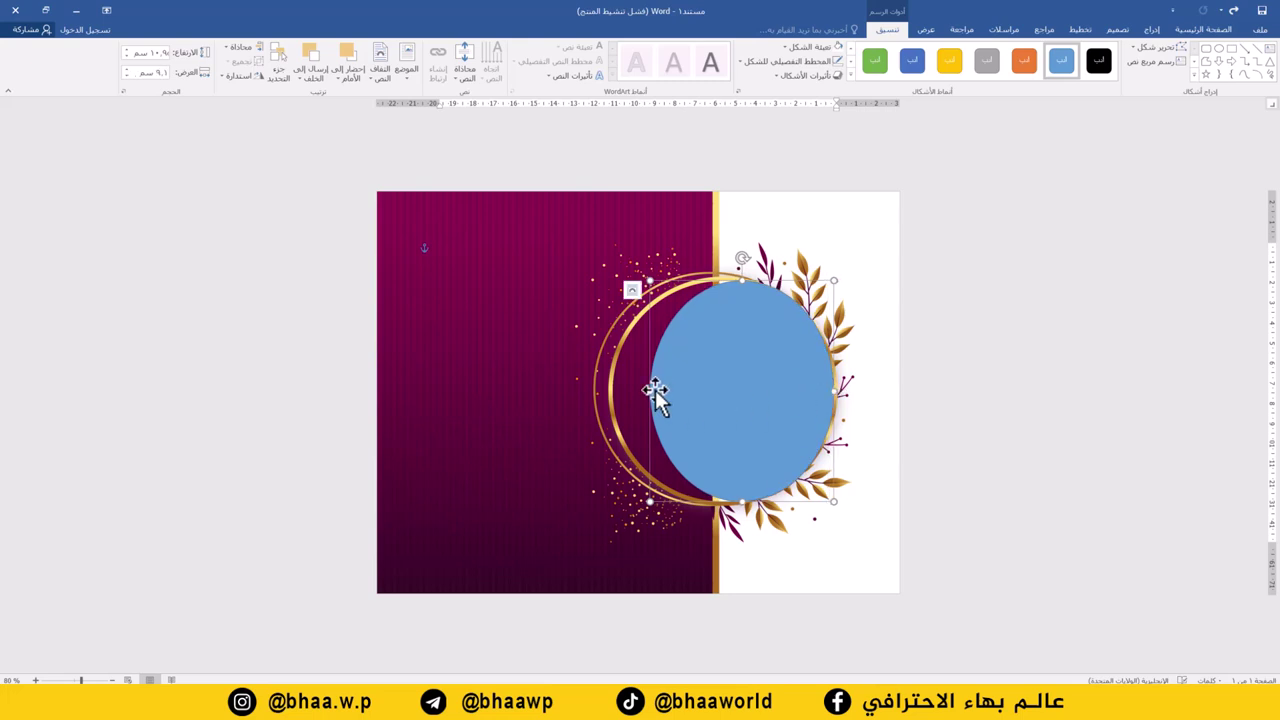
drag(651, 392, 612, 392)
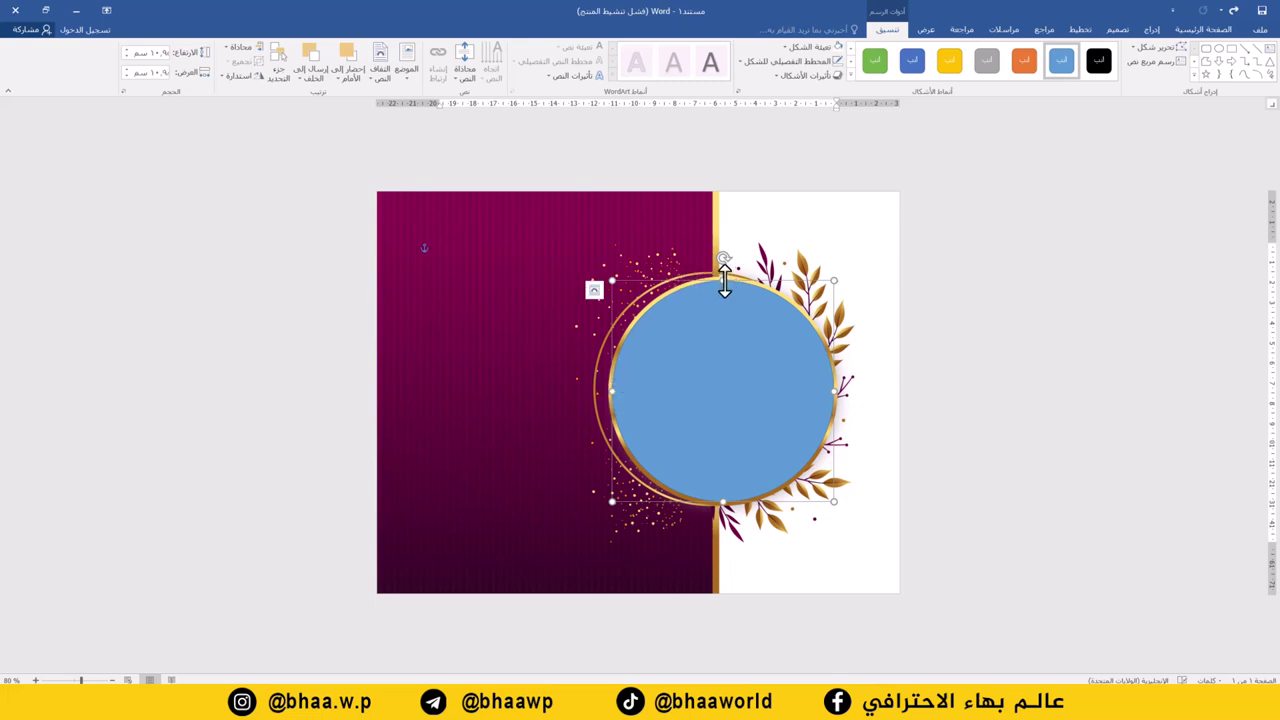
drag(724, 284, 724, 282)
Fill the circle with the photo of the man in the suit from the picture folder
click(809, 48)
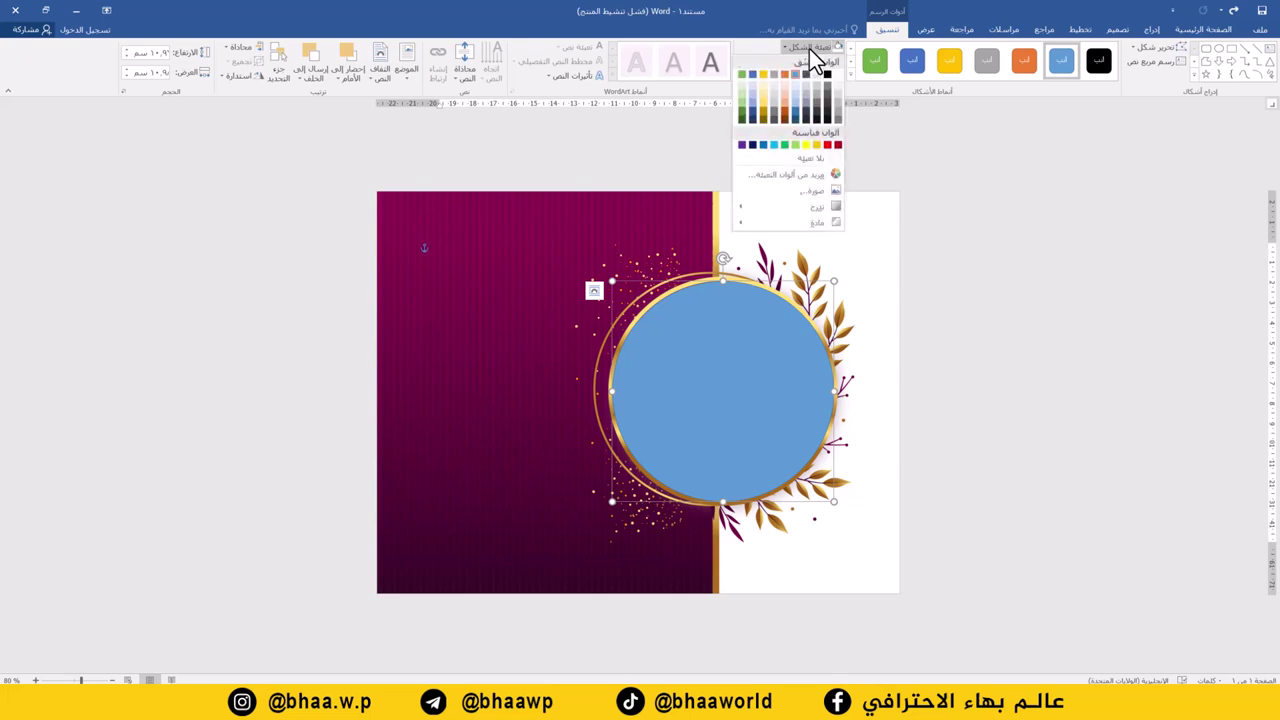
click(812, 190)
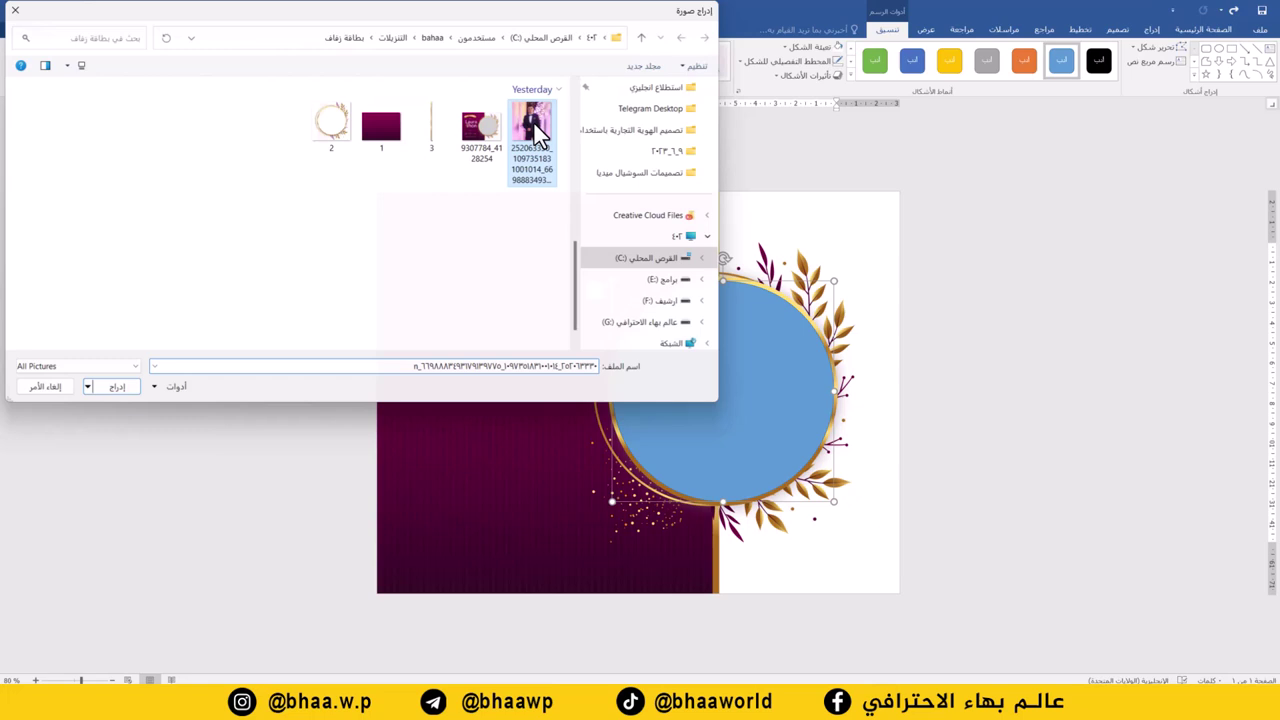
double_click(534, 124)
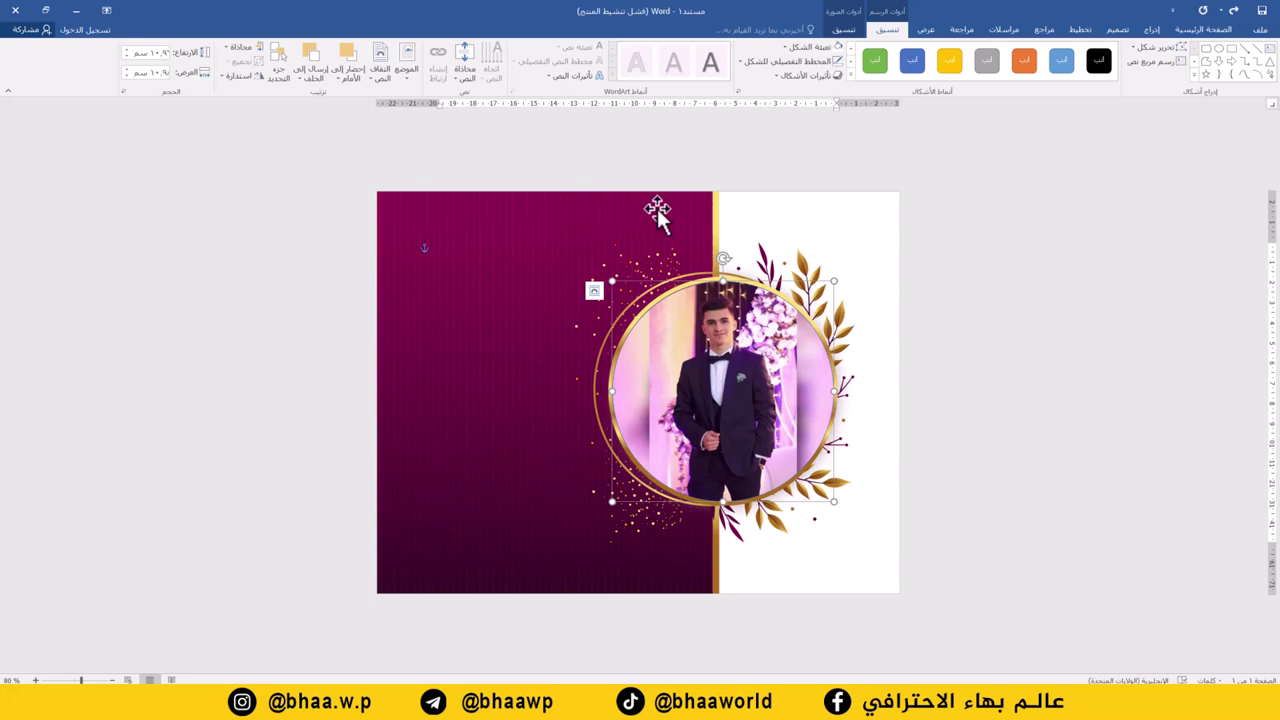
Adjust the crop of the photo inside the circle, enlarging the man slightly within the gold ring
click(843, 29)
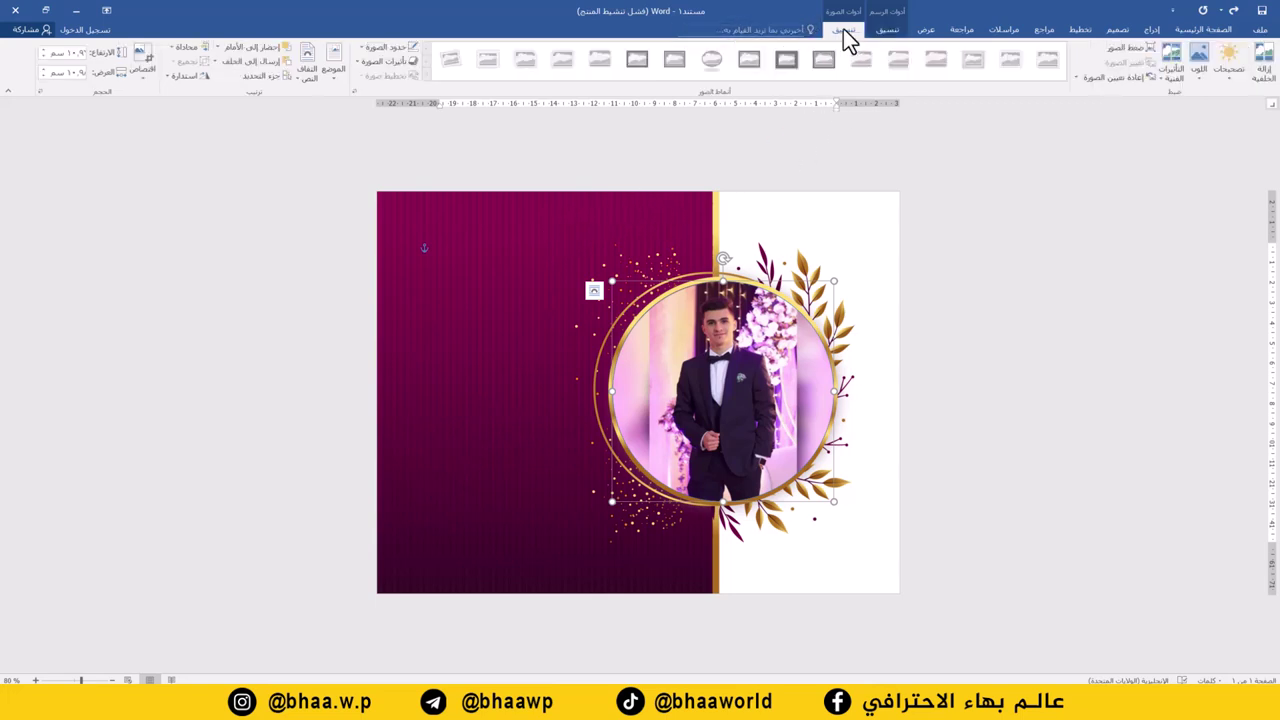
click(147, 77)
click(121, 158)
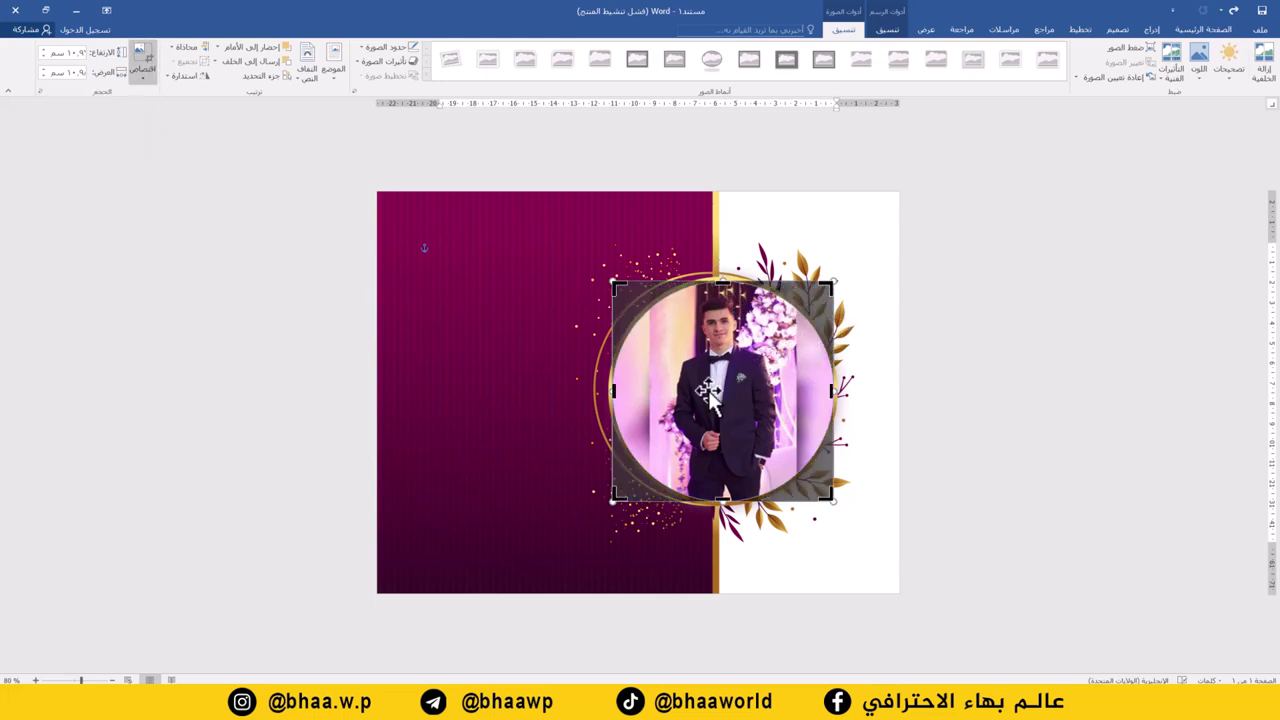
key(Escape)
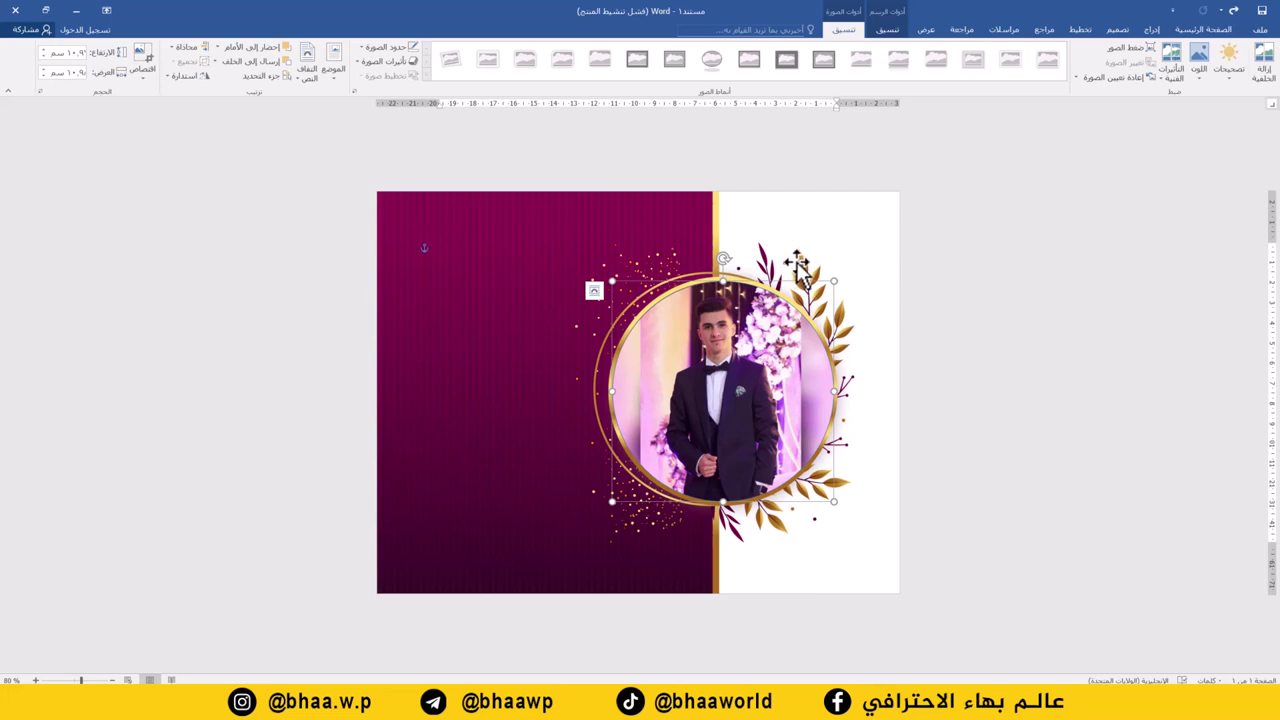
Bring the gold circular leaf frame forward, in front of the cropped photo
click(800, 262)
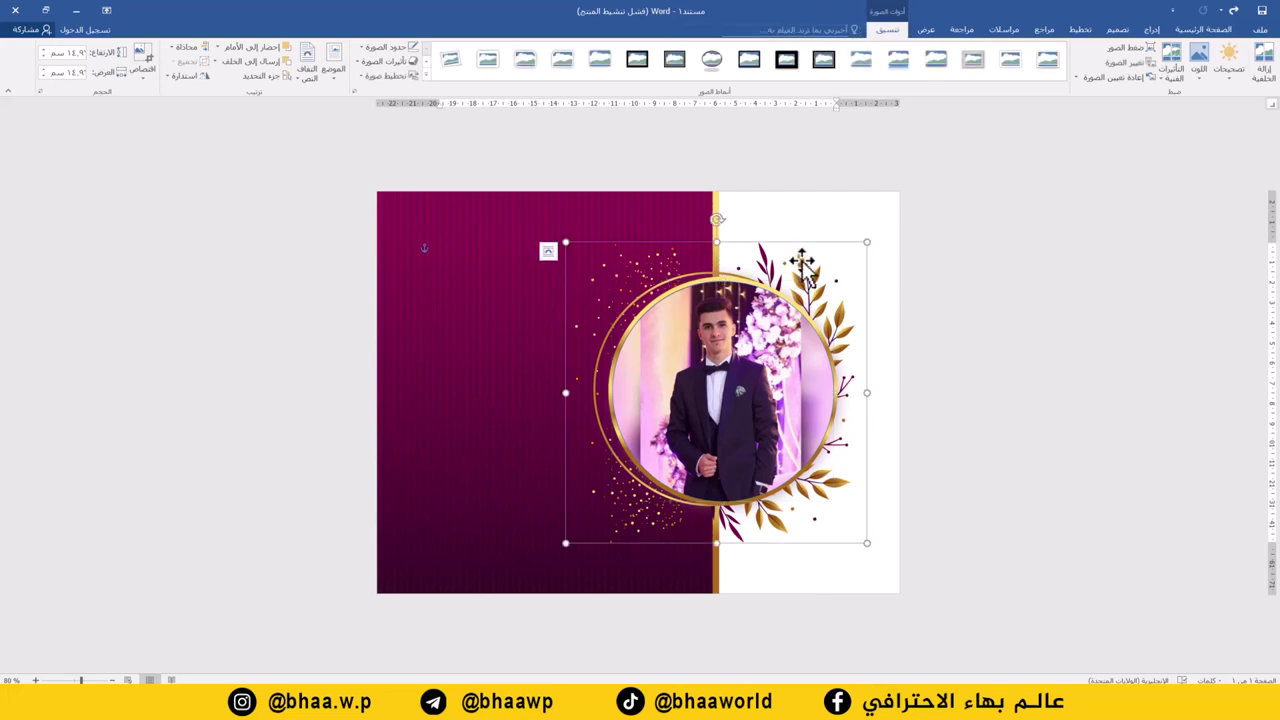
click(251, 48)
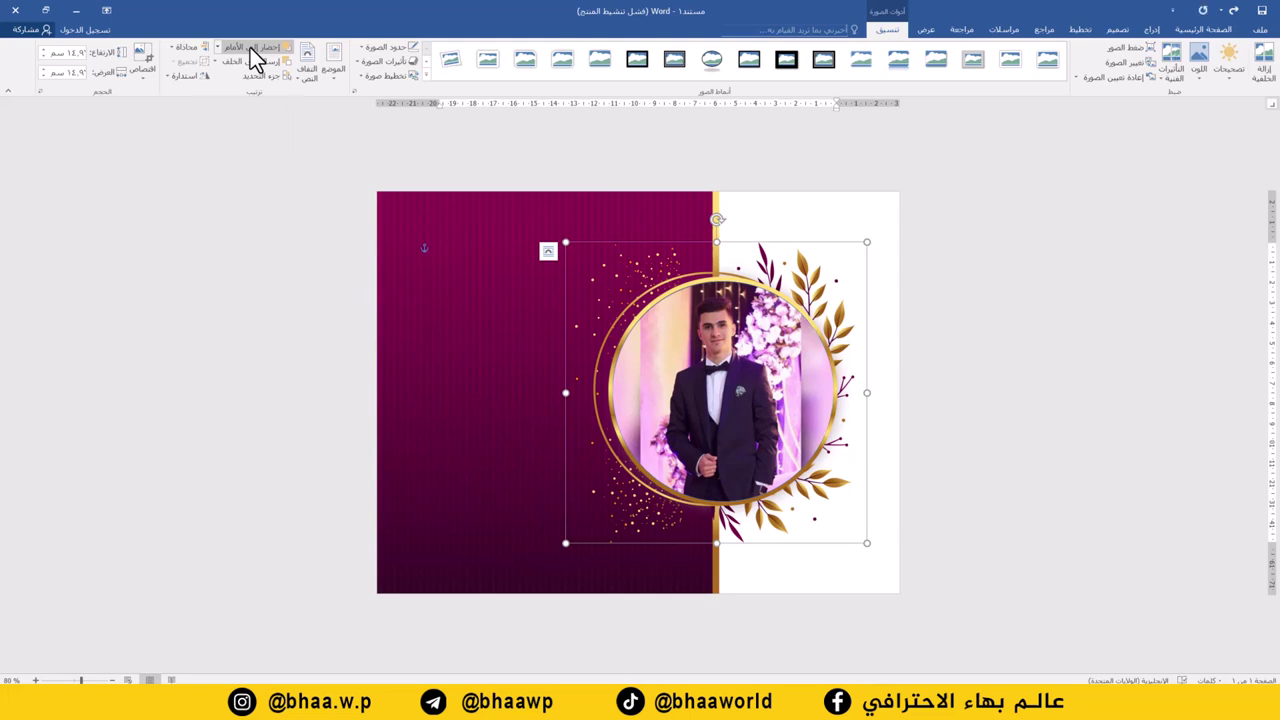
Add a text box about 4.2 by 6.4 cm on the purple area with the wedding invitation, groom's name, and "في قاعة افراح داماس يوم الخميس في الساعة ٦ عصرا"
click(1205, 29)
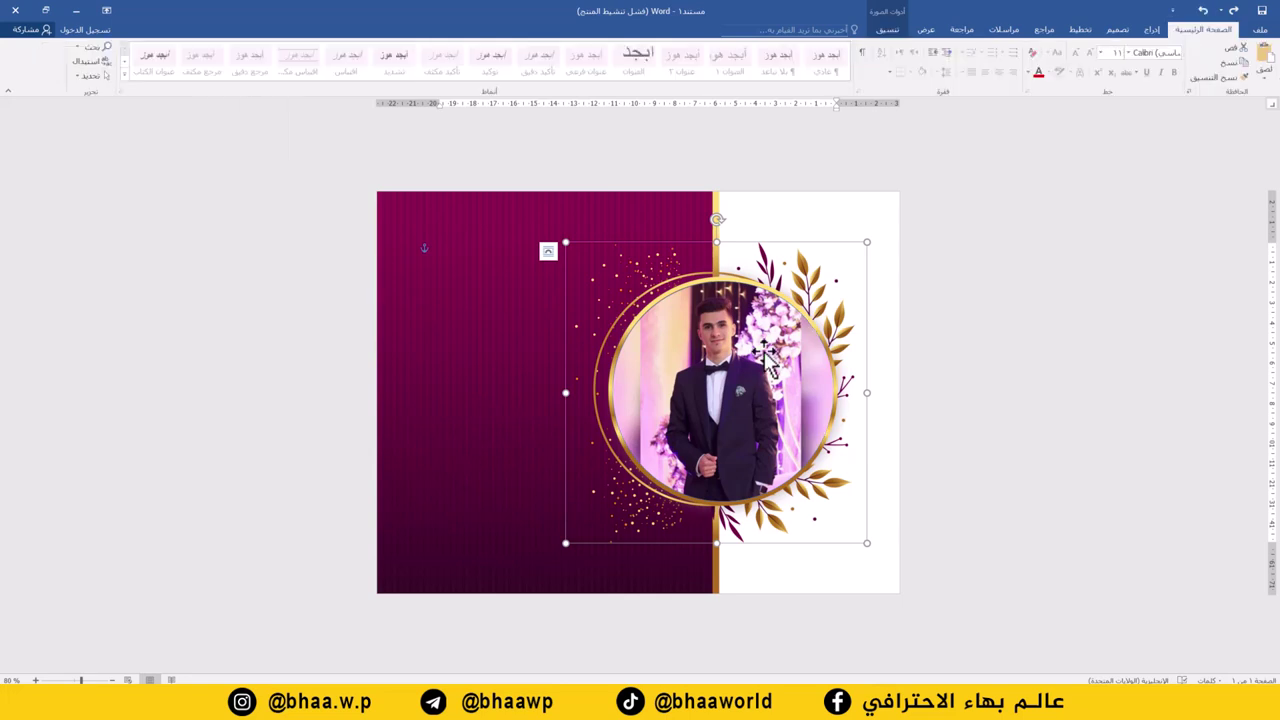
click(1153, 30)
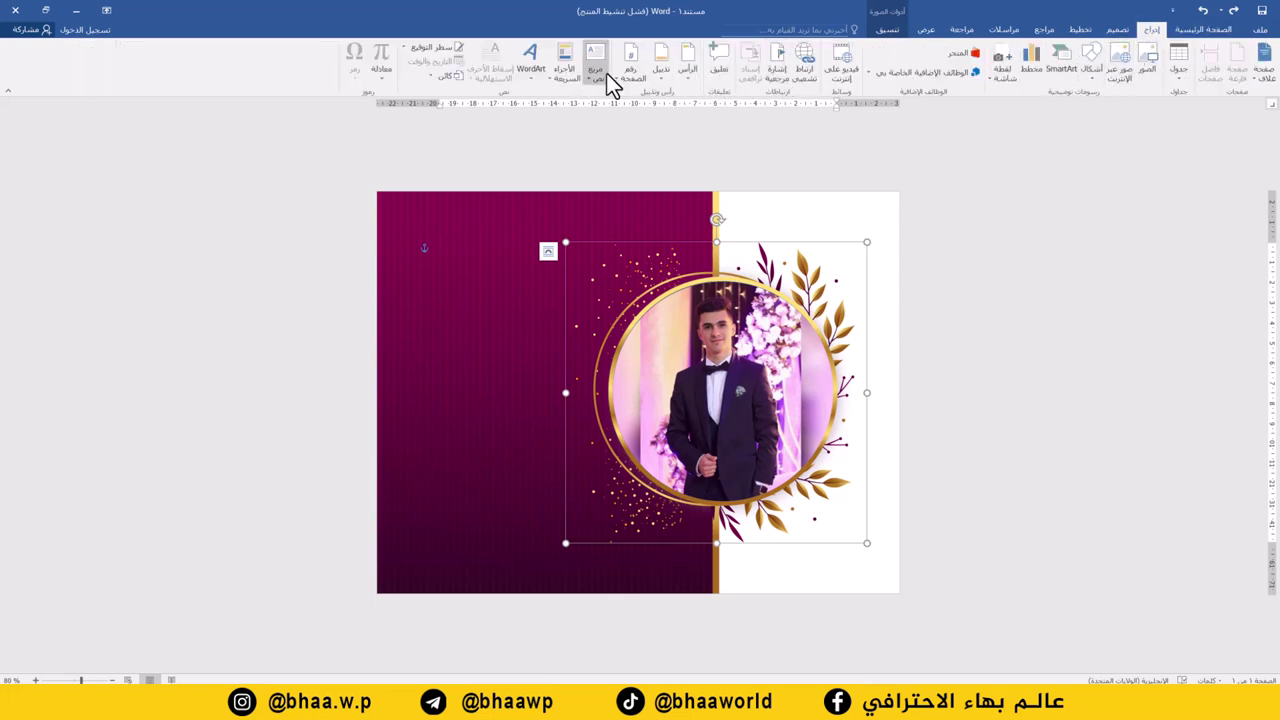
drag(550, 277, 420, 360)
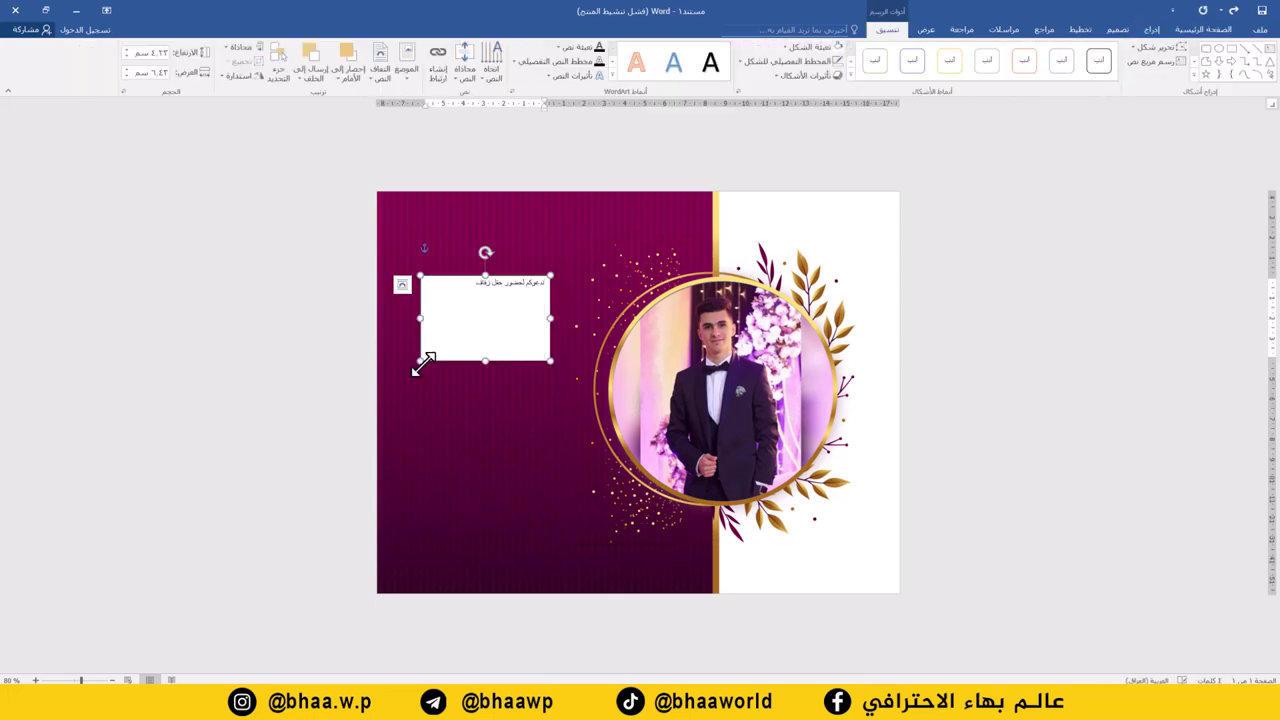
text(بغدادي)
key(Return)
text(في منطقة)
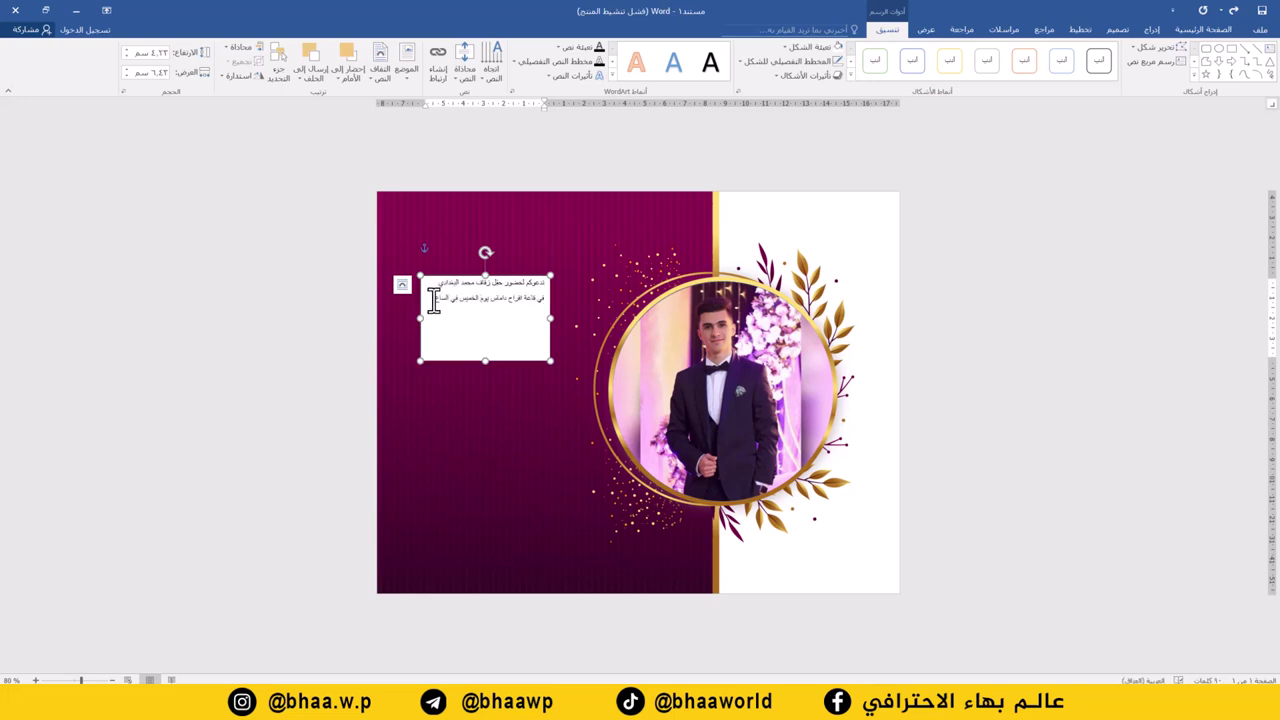
Format all the invitation text in white GE East at size 16 and make the text box transparent
key(ctrl+a)
click(1232, 29)
click(1094, 60)
click(1095, 68)
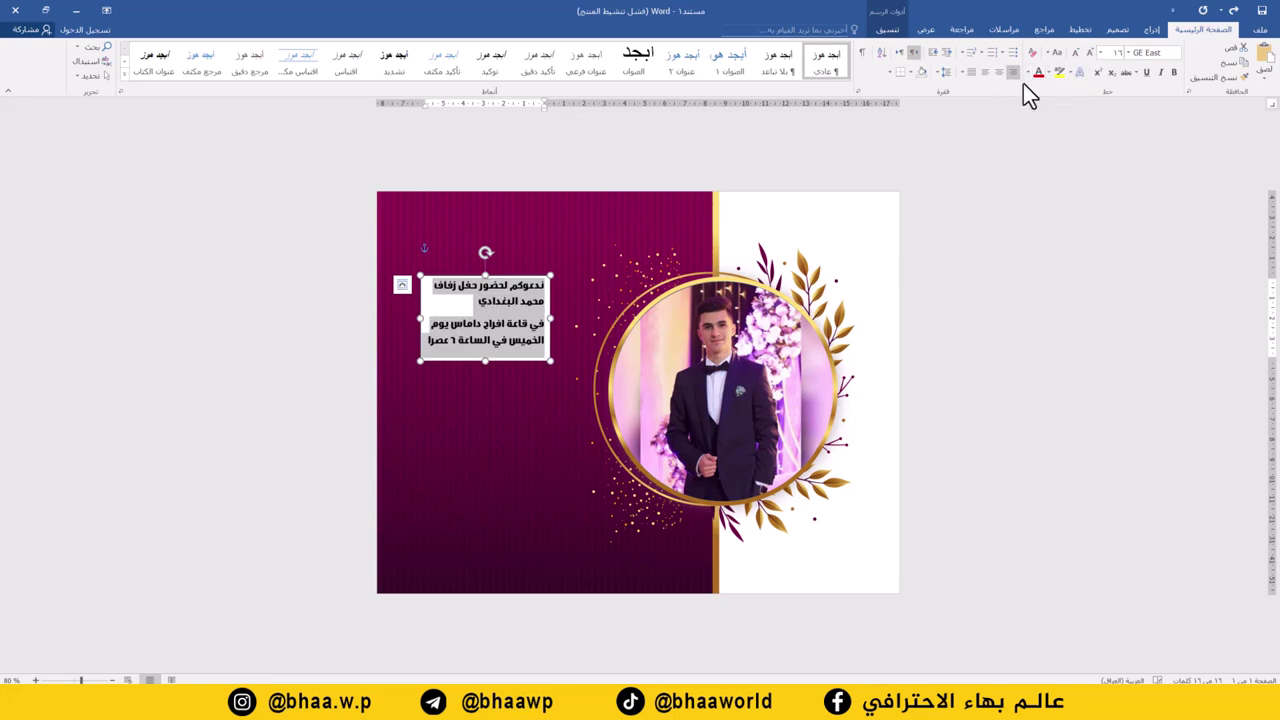
click(887, 29)
Colour the groom's name yellow and make it much larger than the rest of the invitation text
click(1204, 29)
drag(546, 300, 476, 301)
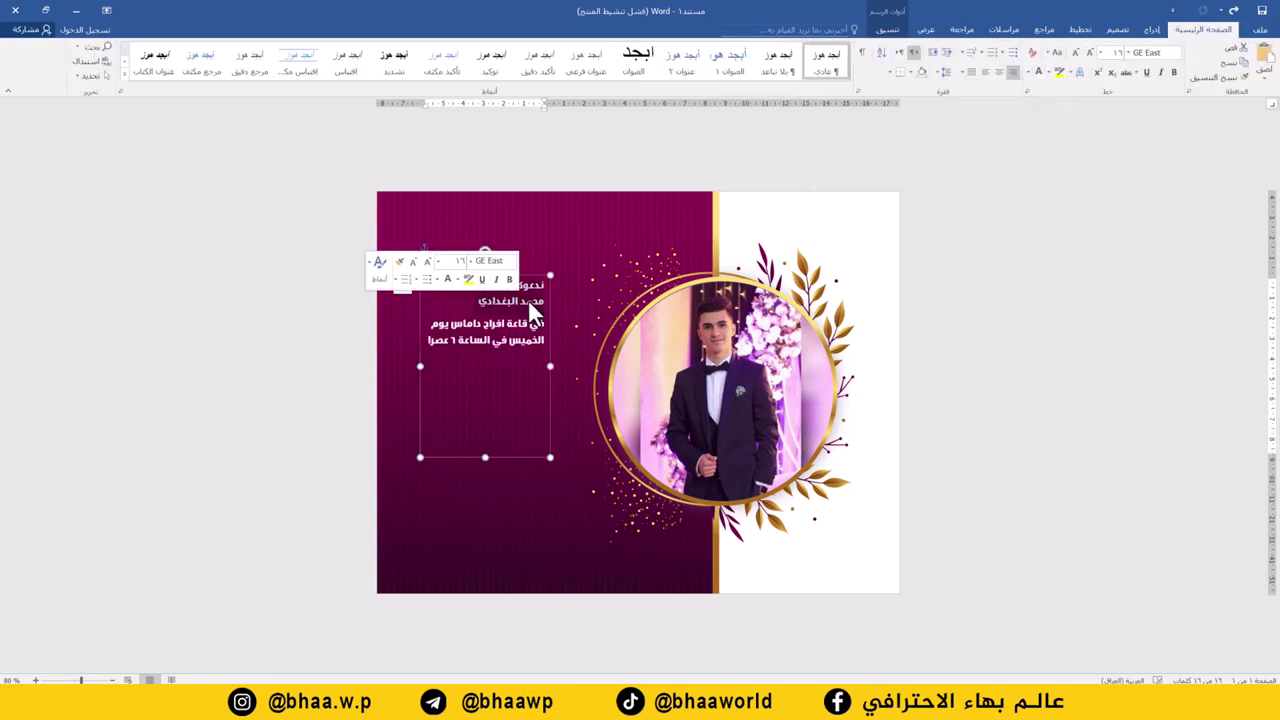
click(1089, 53)
click(1029, 72)
click(1006, 183)
click(1090, 53)
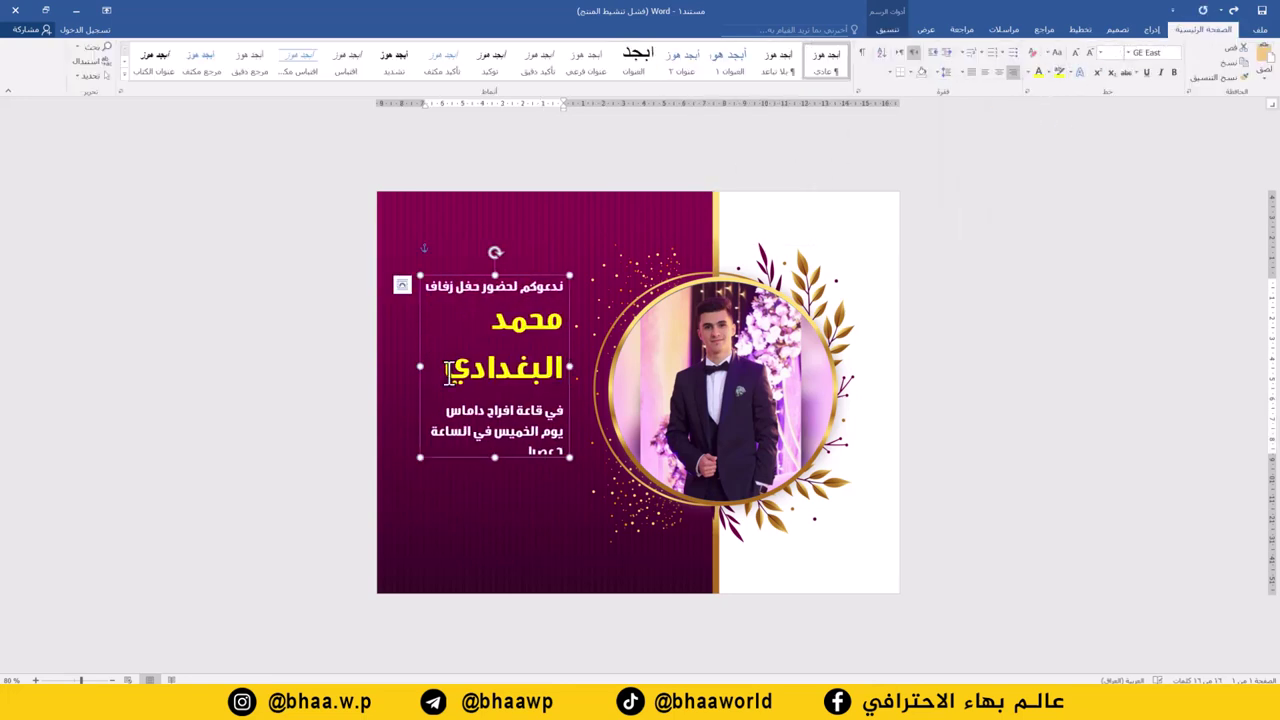
Enlarge and centre all the invitation text, and move its text box slightly lower
click(1075, 53)
click(1075, 53)
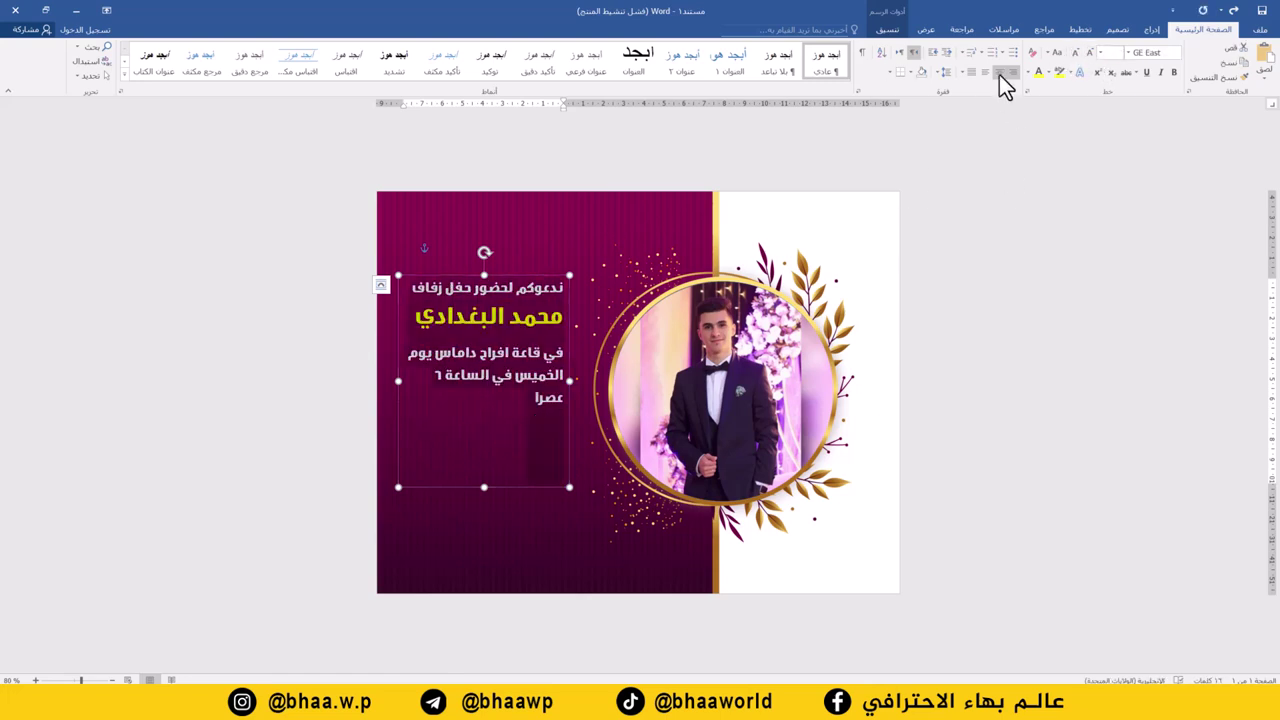
drag(523, 272, 527, 280)
Draw a rectangle about 1.8 cm high and 6.3 cm wide with fully rounded ends above the invitation text
click(1152, 29)
click(1090, 66)
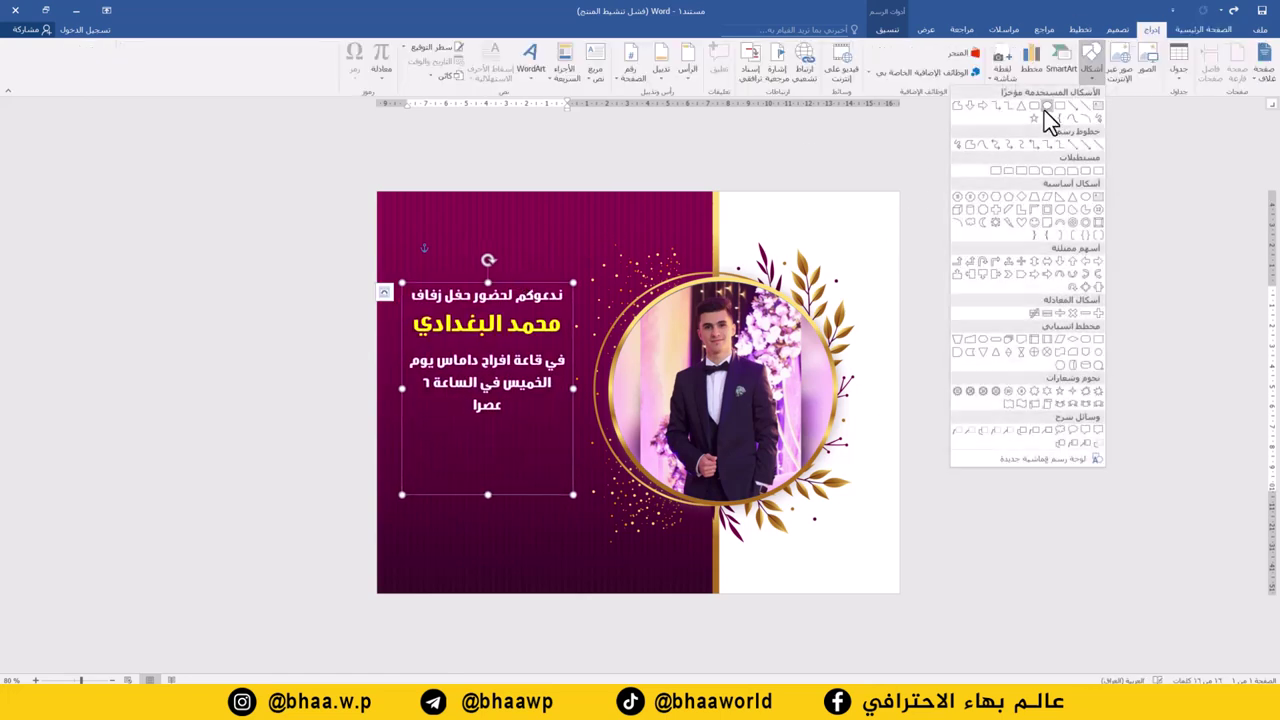
click(1037, 109)
drag(570, 228, 422, 264)
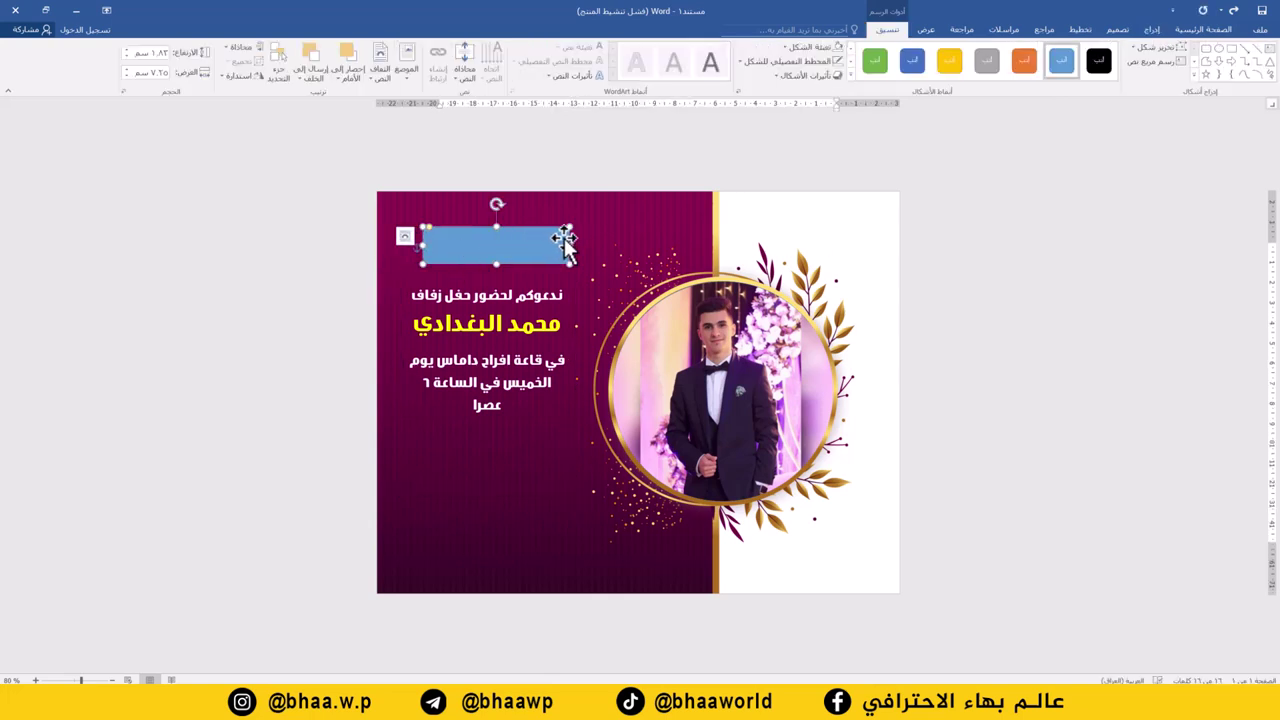
drag(568, 242, 550, 242)
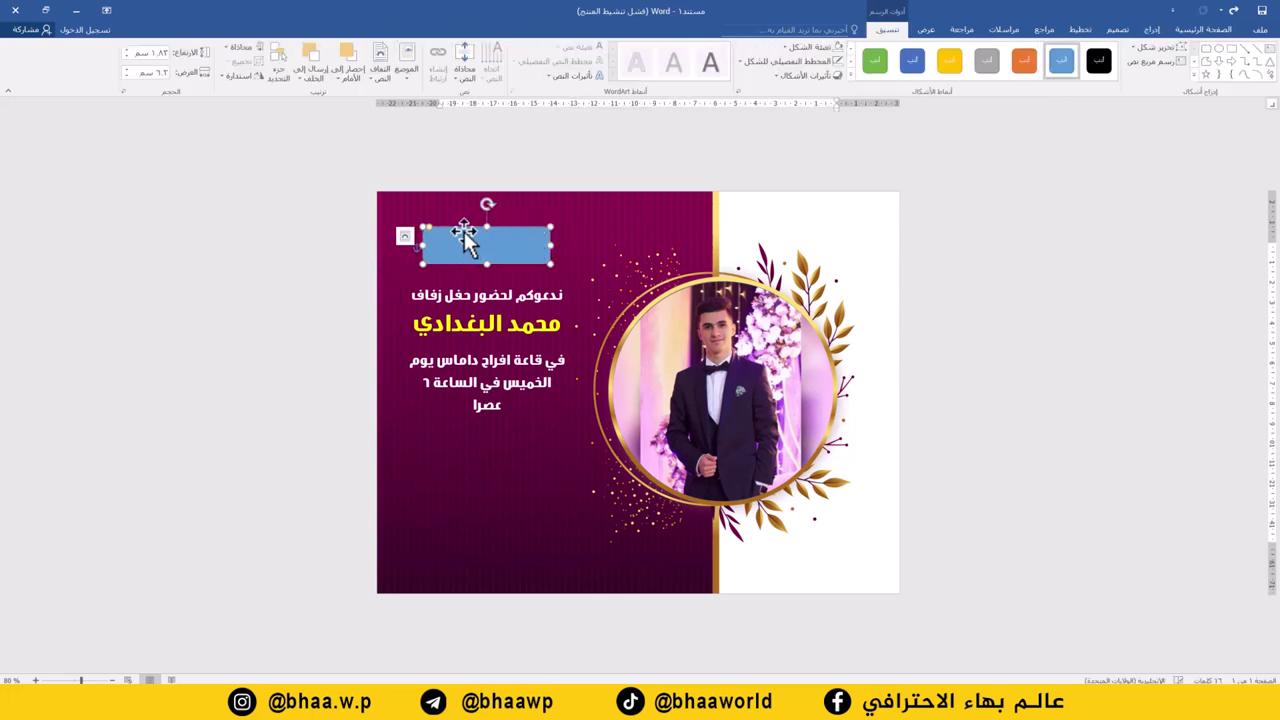
drag(430, 228, 566, 225)
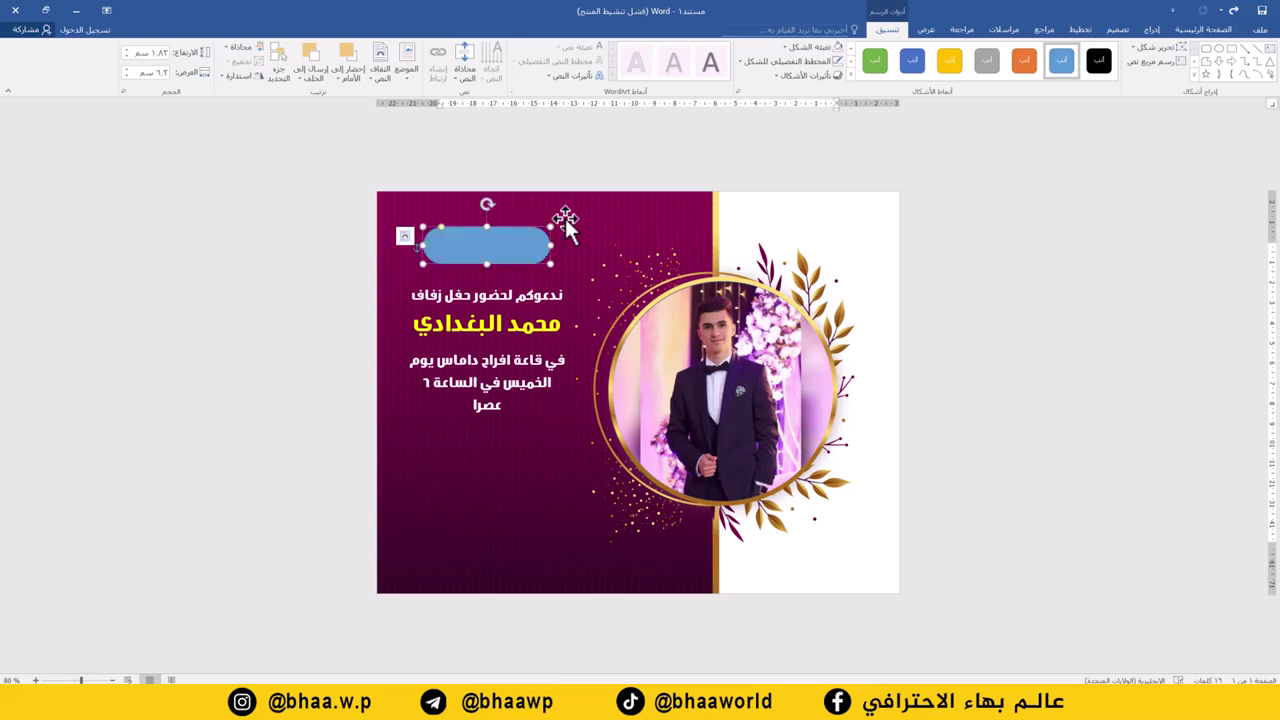
Fill the rounded rectangle with light gold and place it slightly lower, above the invitation text
click(1190, 30)
click(893, 30)
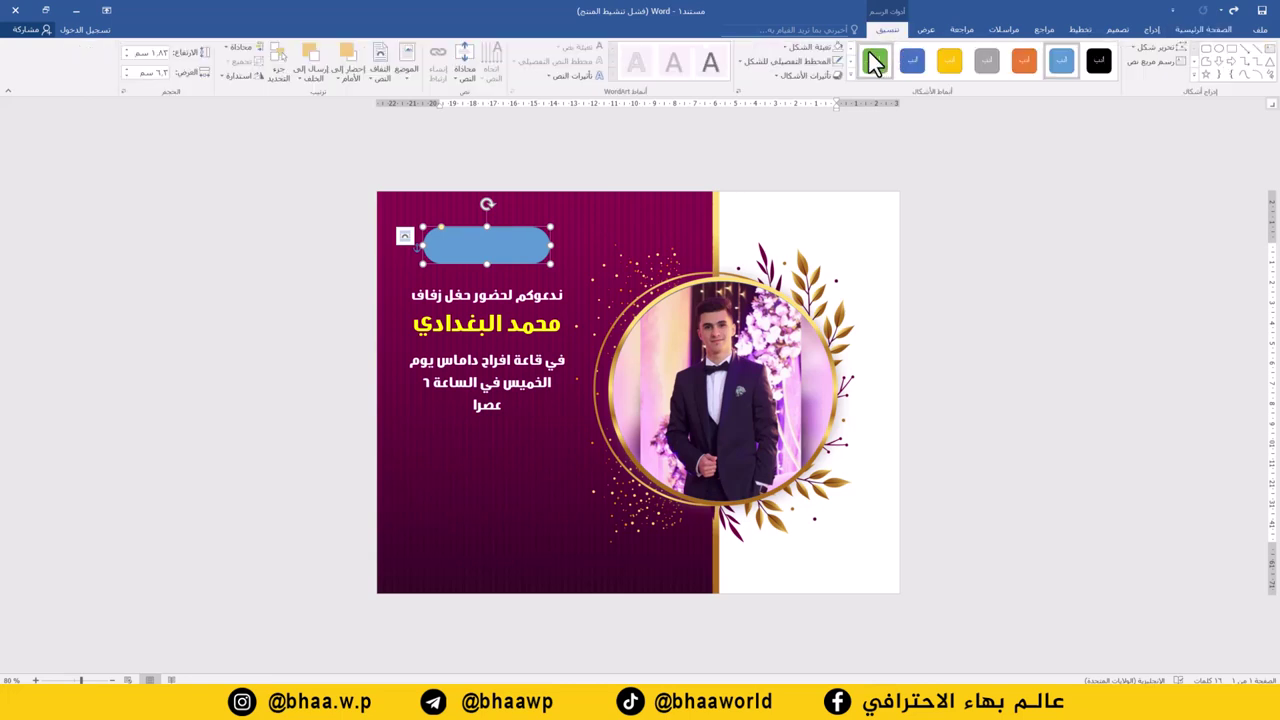
click(783, 49)
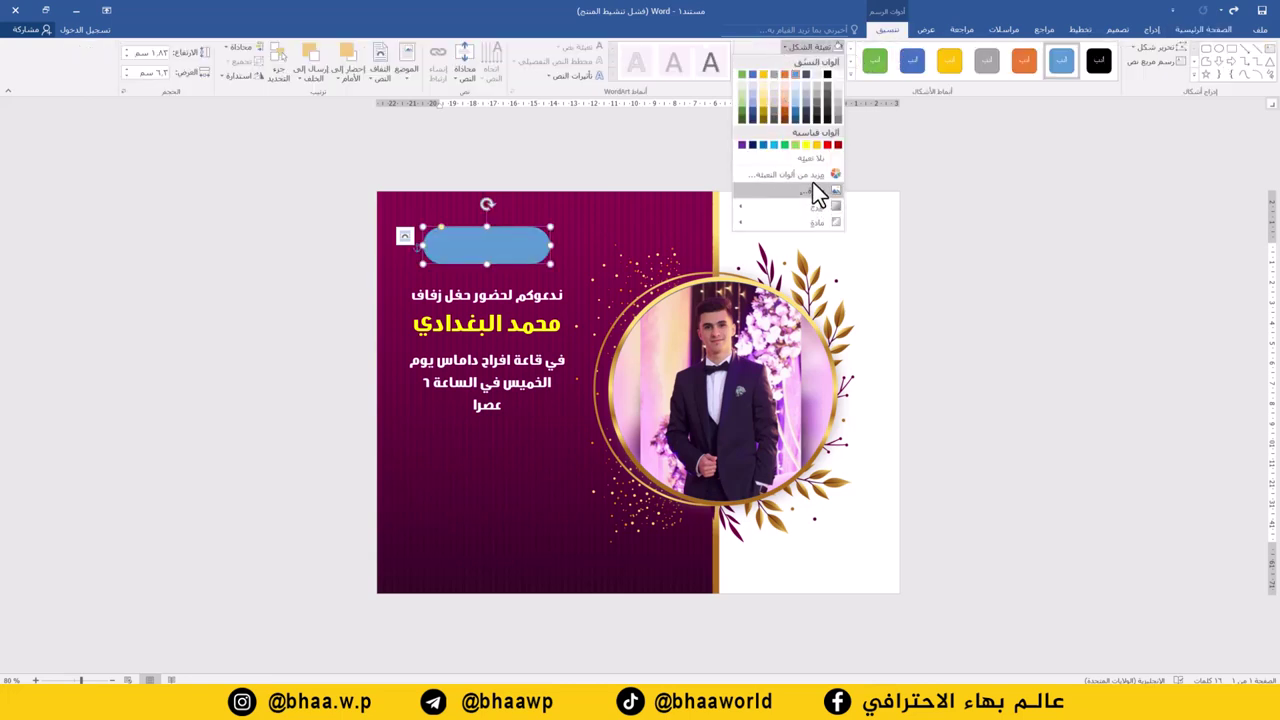
click(759, 97)
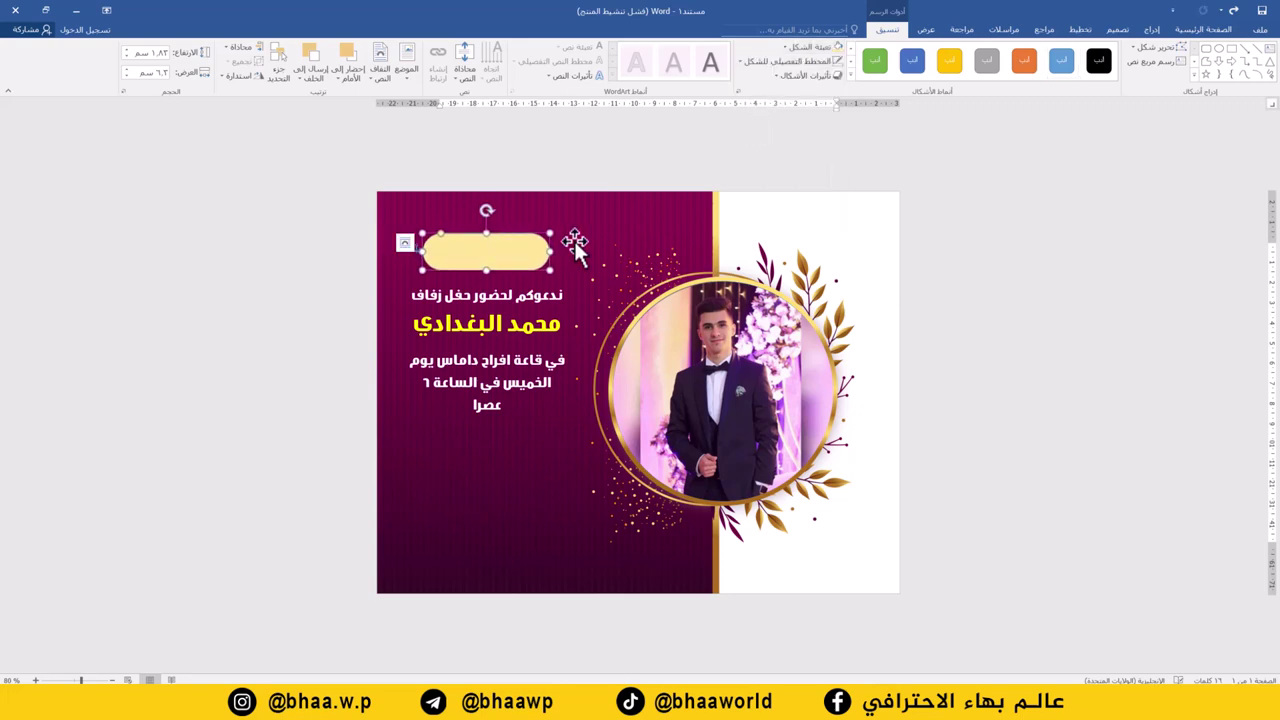
click(1154, 30)
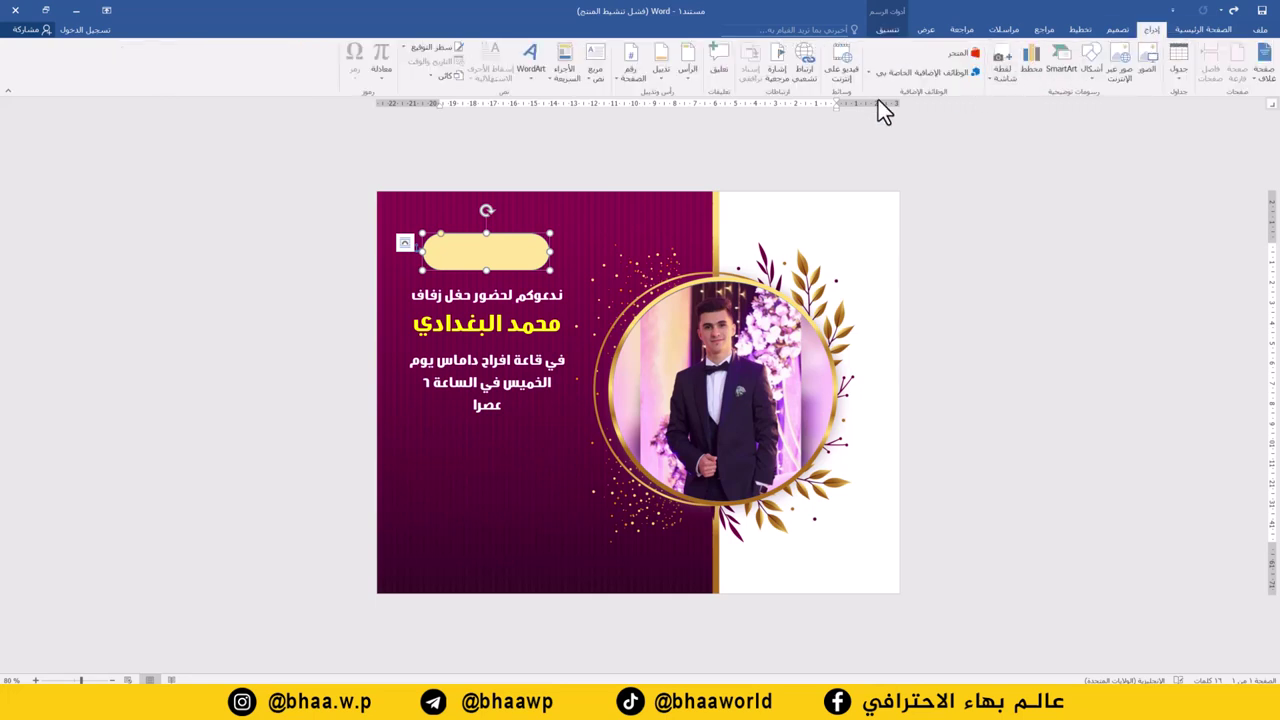
click(522, 248)
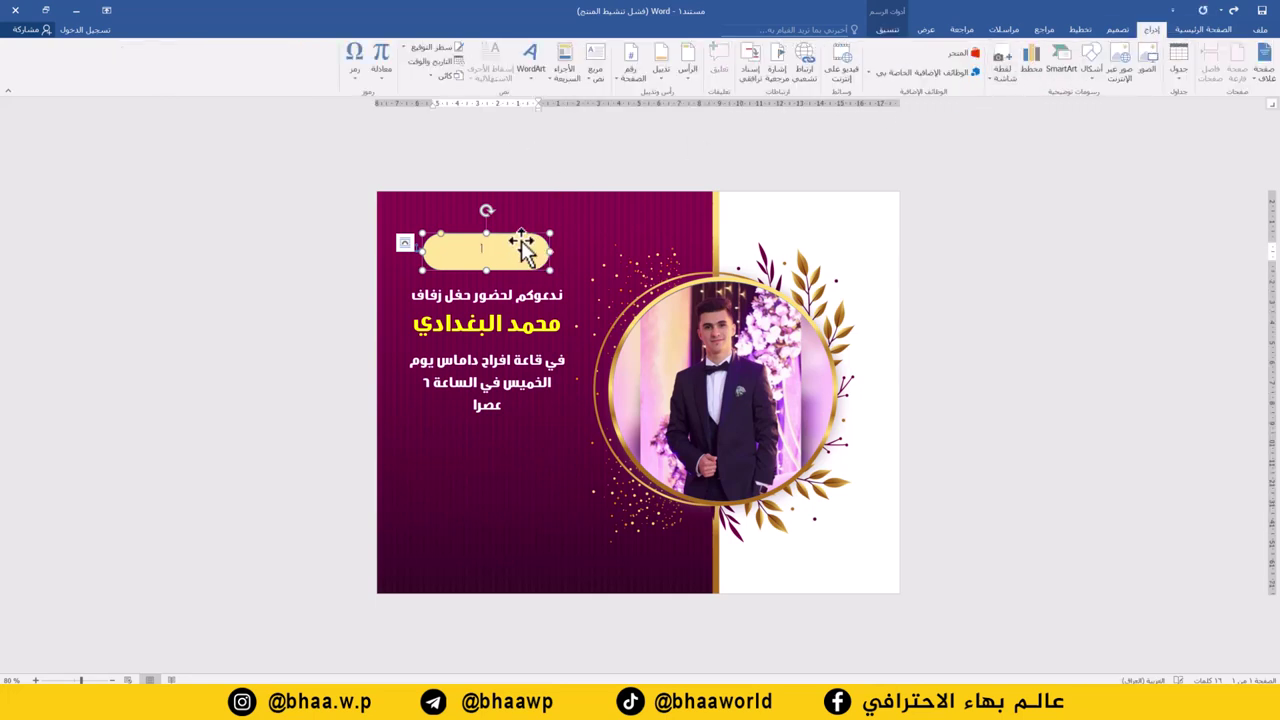
click(595, 238)
click(1080, 29)
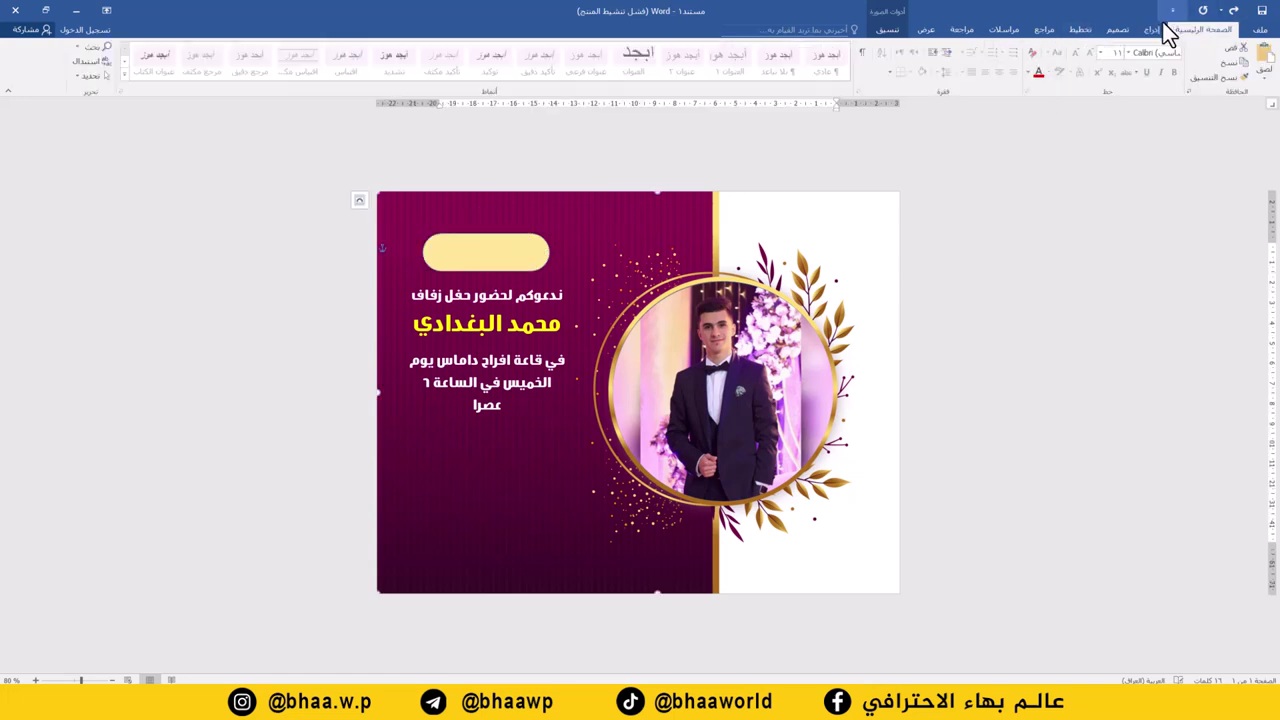
Add a text box with the title "دعوة" in dark red, centred over the light gold rounded rectangle
click(1152, 29)
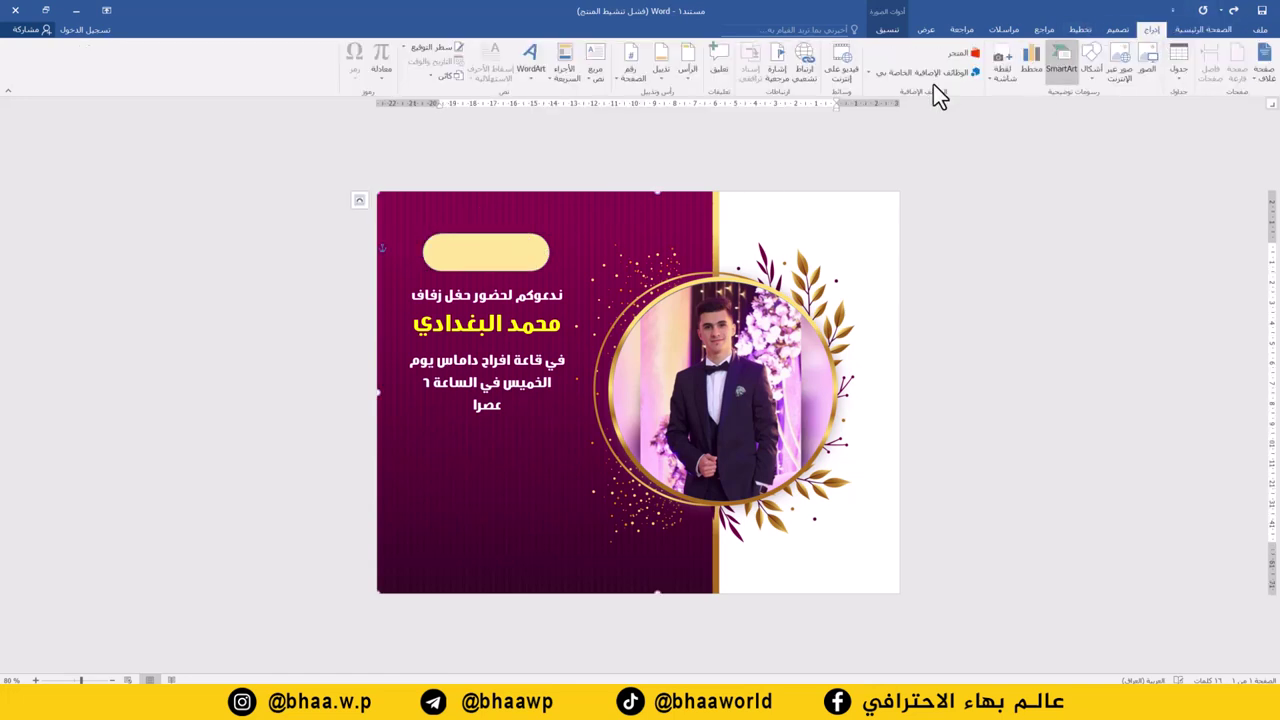
click(594, 72)
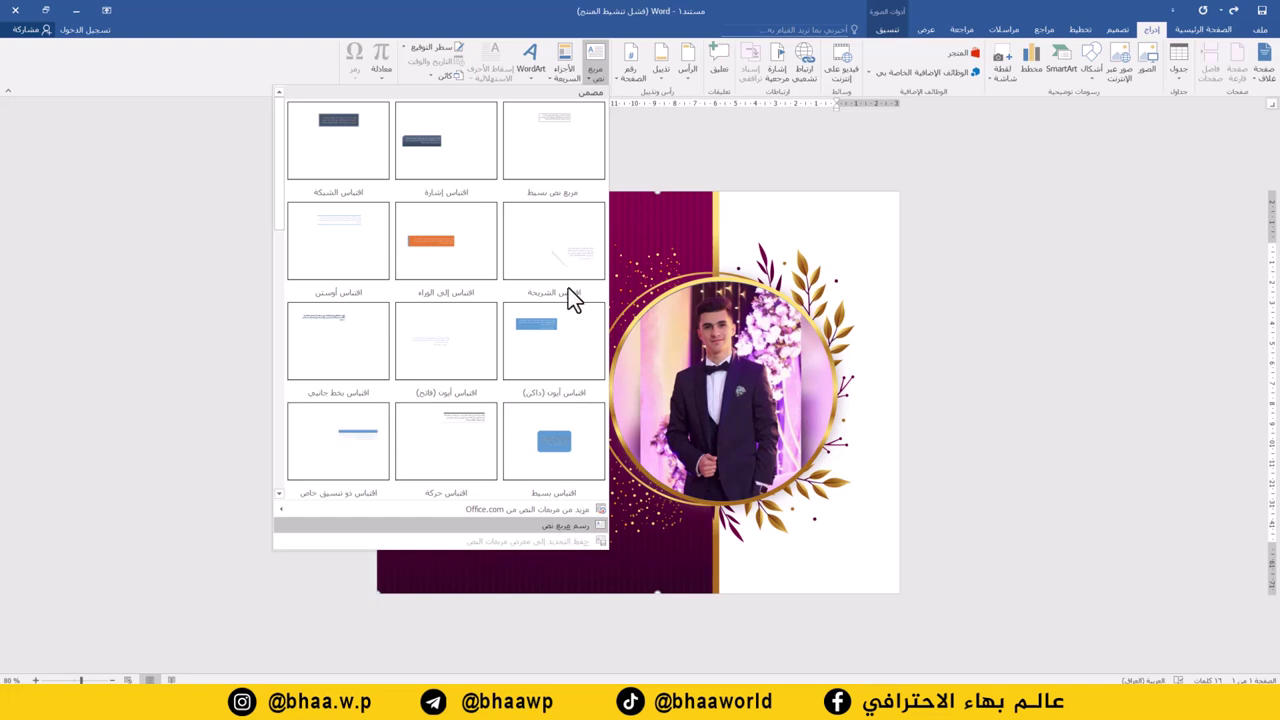
click(575, 521)
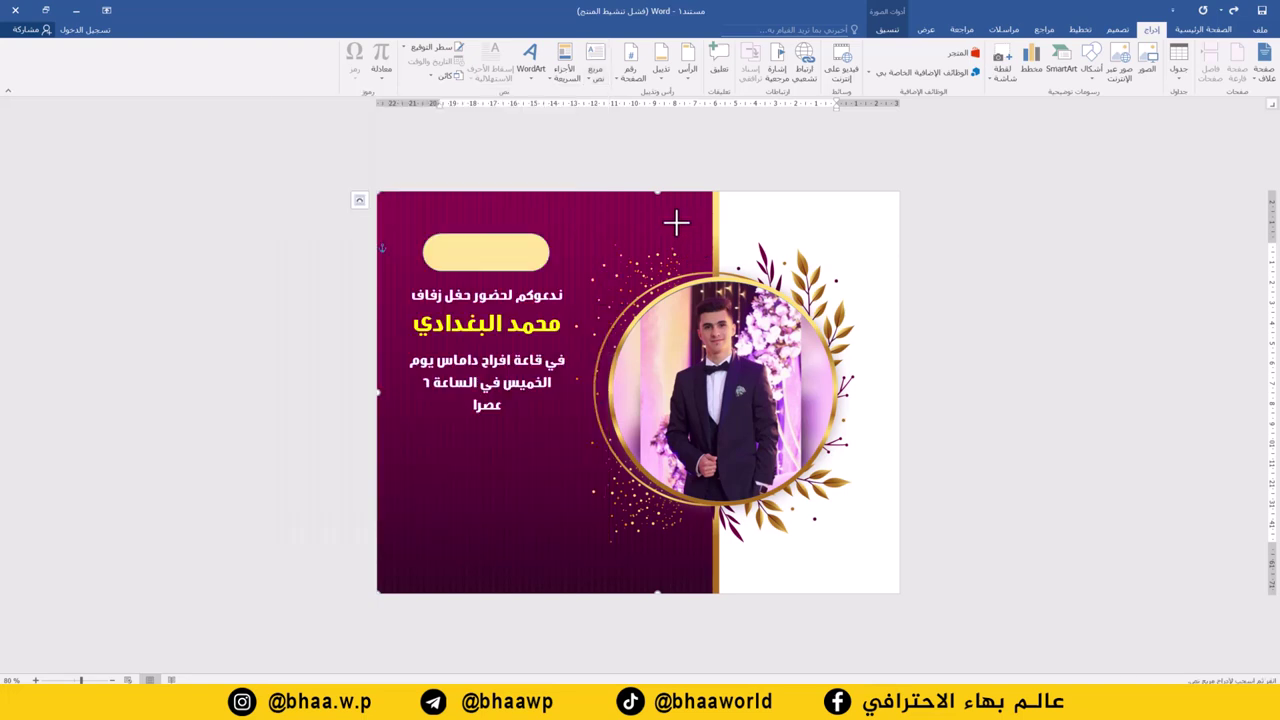
drag(605, 250, 584, 205)
text(دعوة)
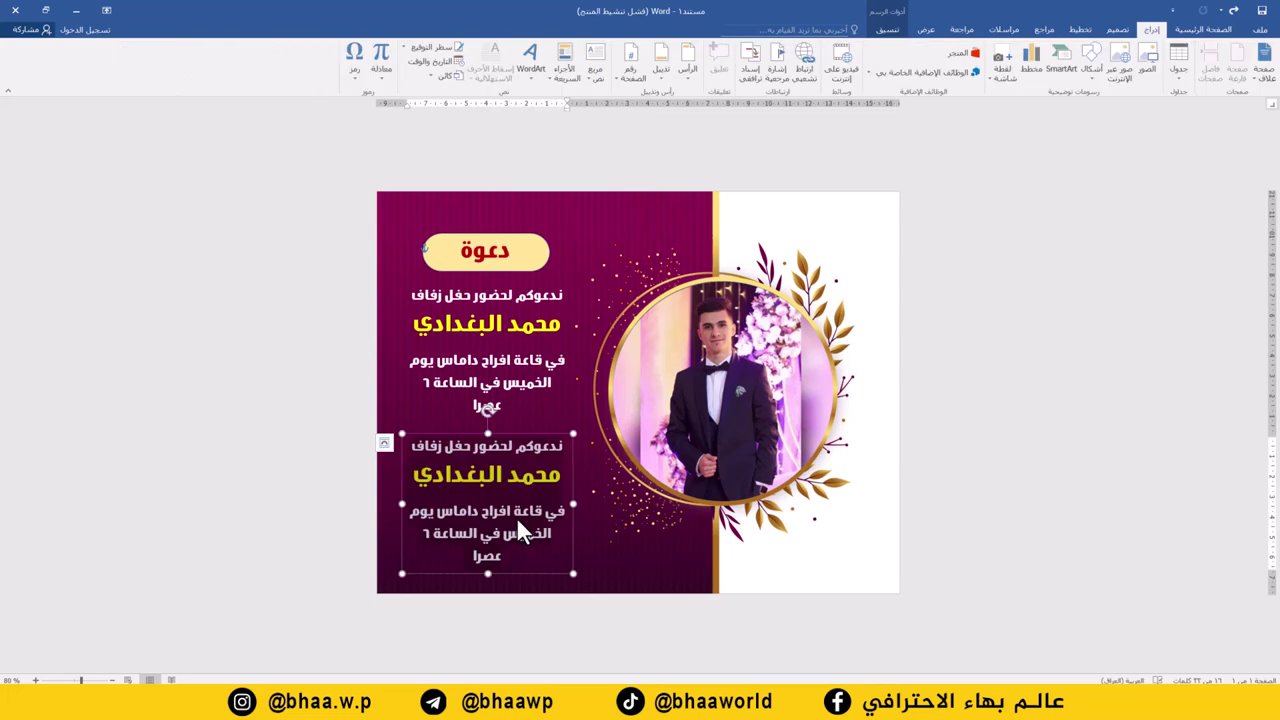
Replace the text in the duplicated invitation box below with "بحضوركم يتم الفرح والسرور"
text(بحضو)
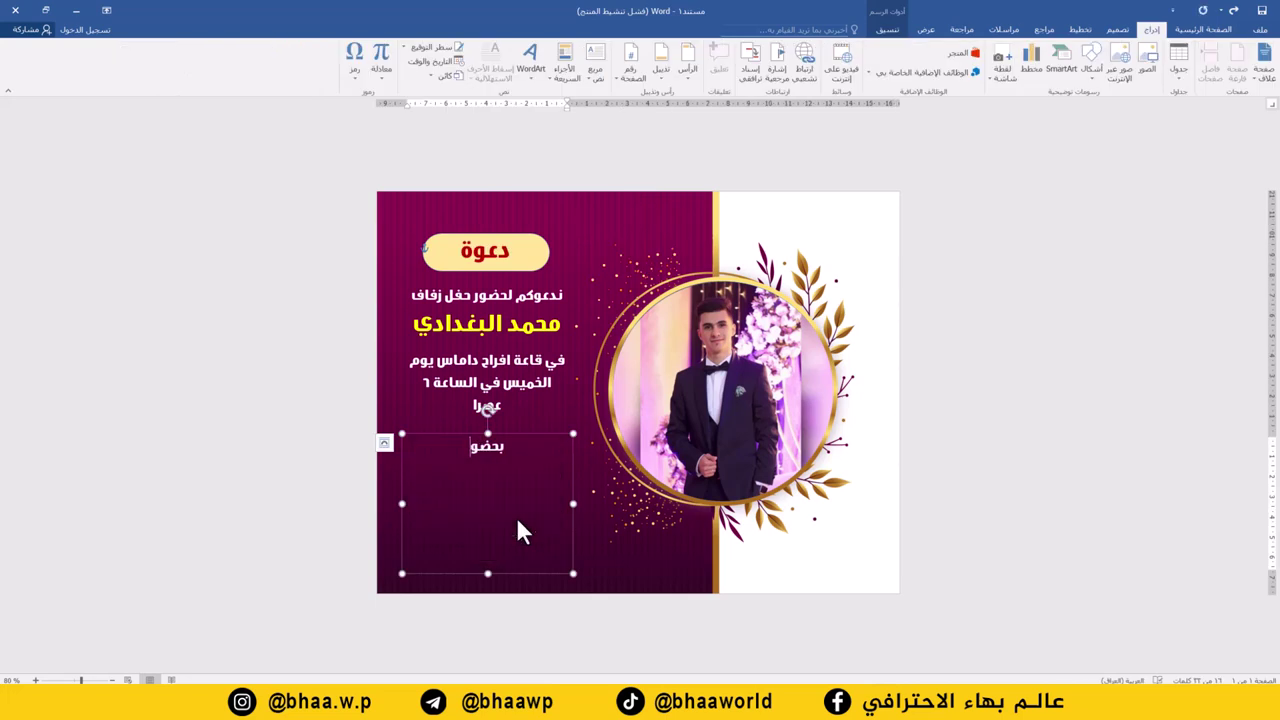
text(ركم يتم ال)
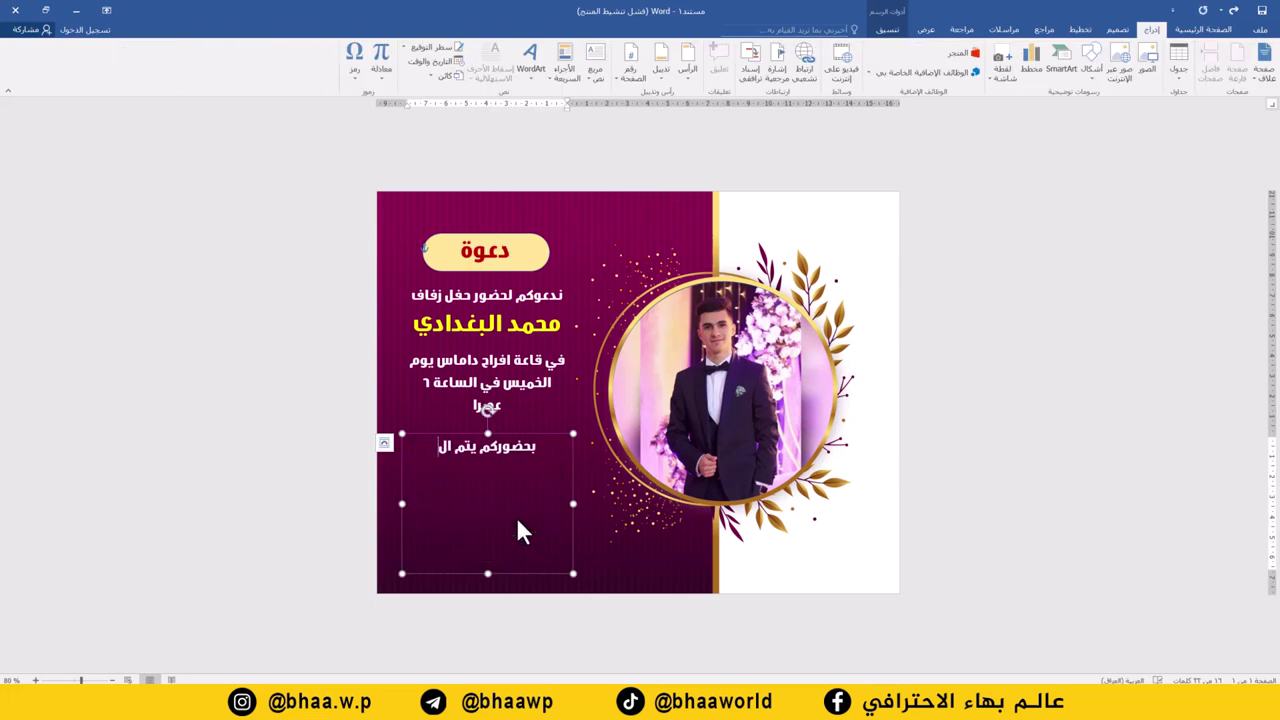
text(فرح والسرور)
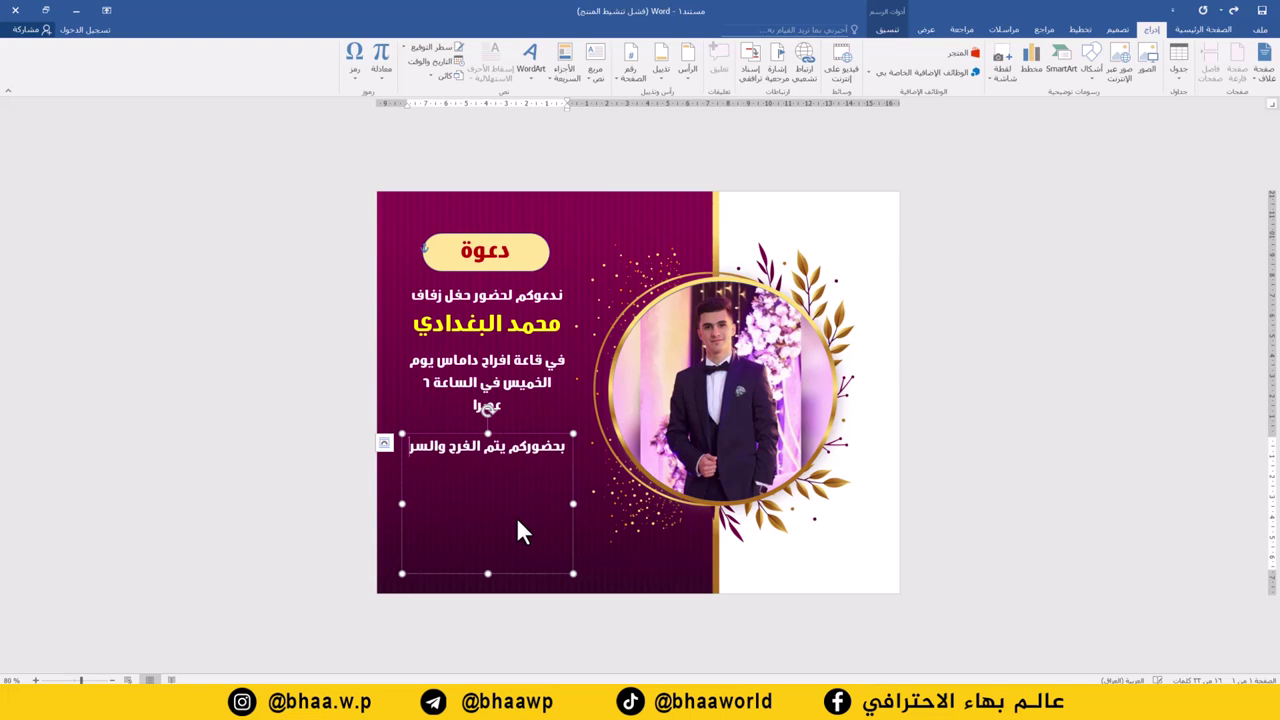
Enlarge the closing sentence and move both text blocks lower on the purple area
click(1200, 29)
click(1087, 52)
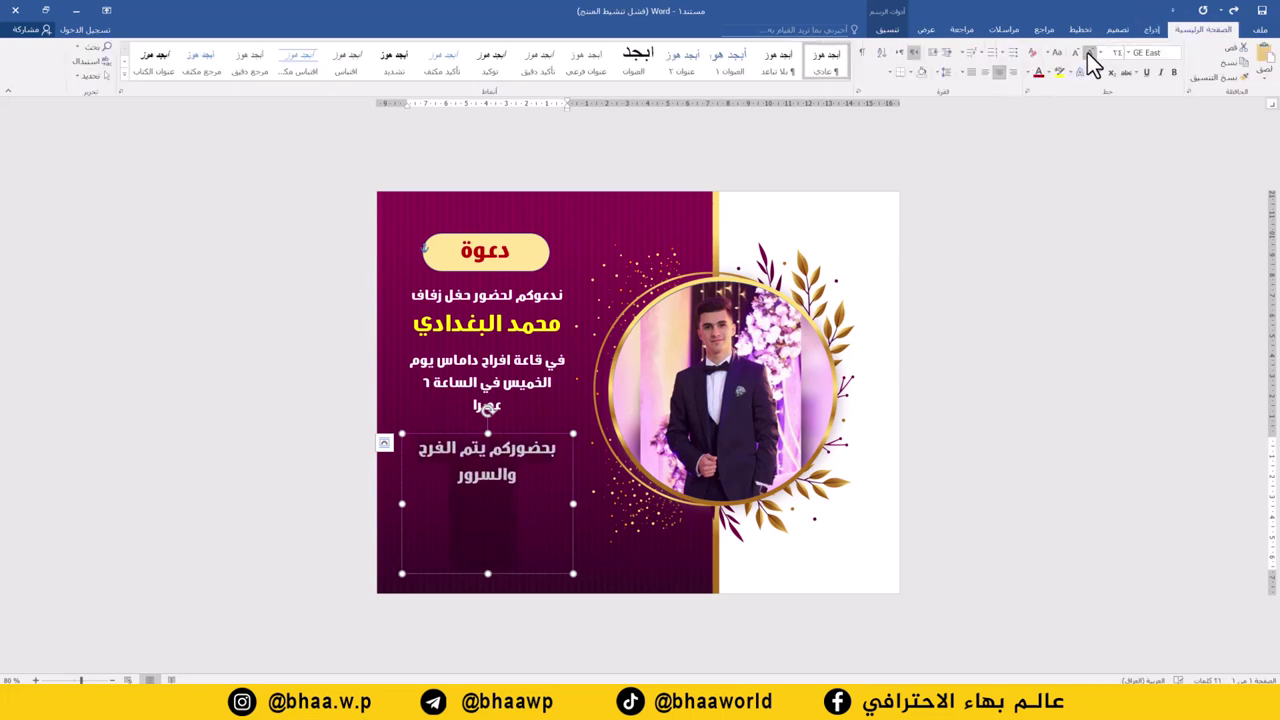
click(984, 290)
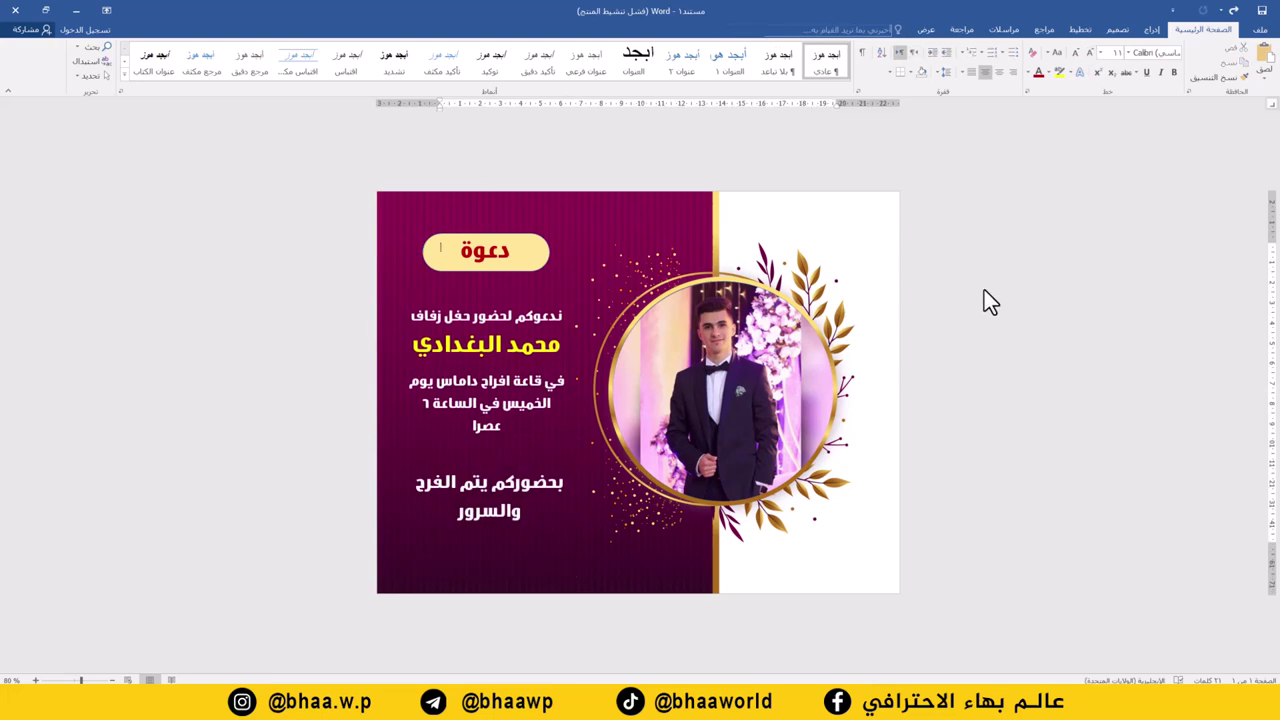